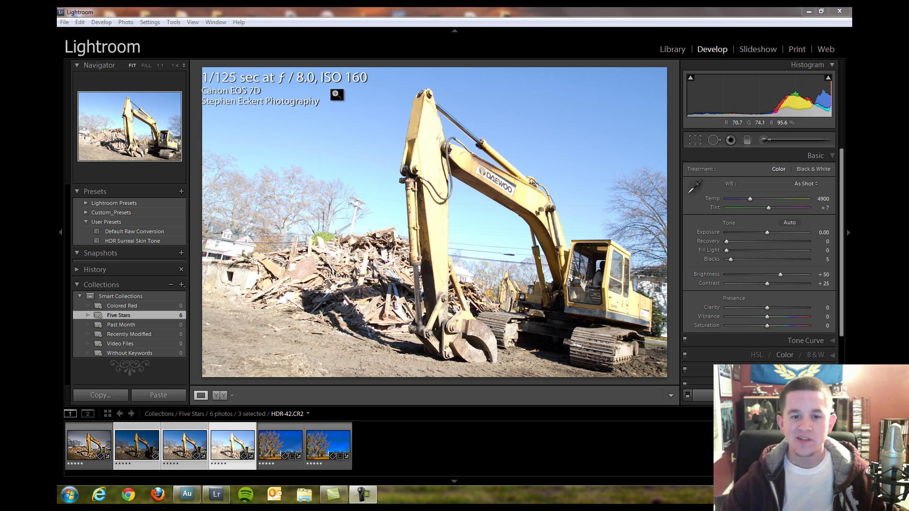
# - Compare the dark 1/800, medium 1/320 and bright 1/125 sec bracketed exposures
pyautogui.click(225, 435)
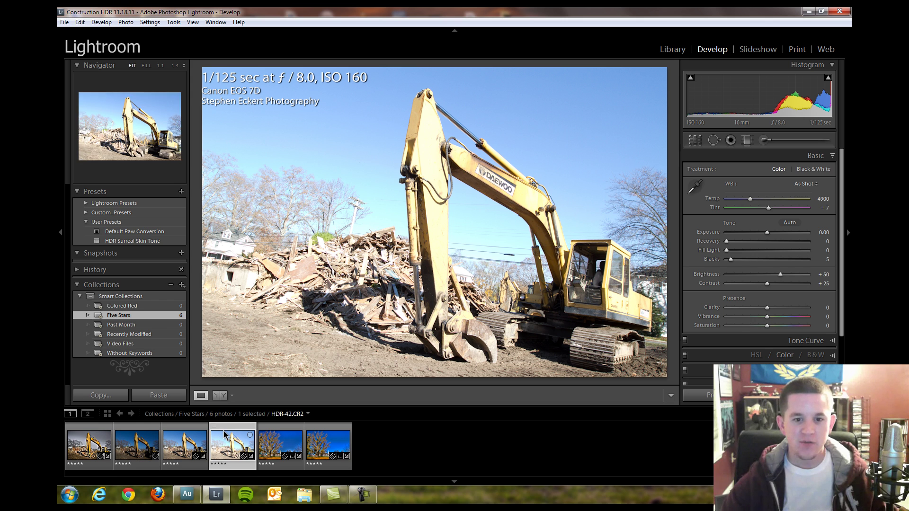
pyautogui.click(185, 432)
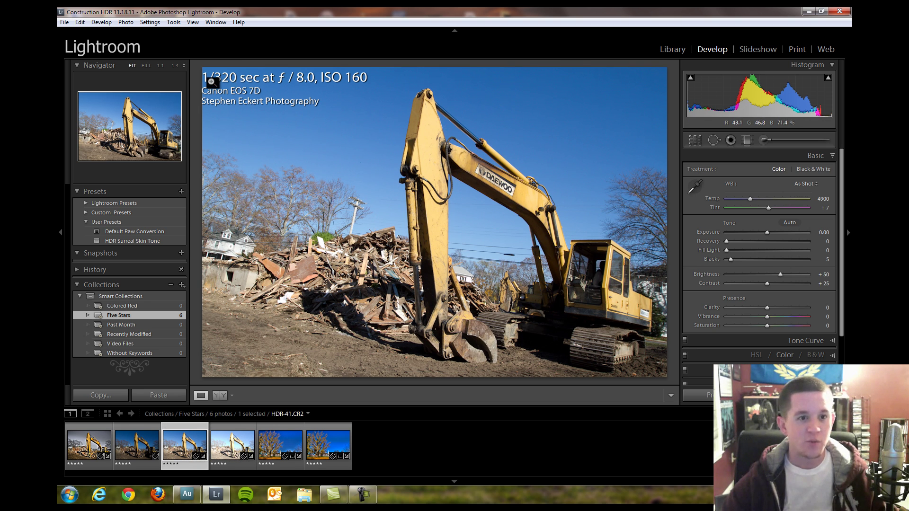
pyautogui.click(135, 441)
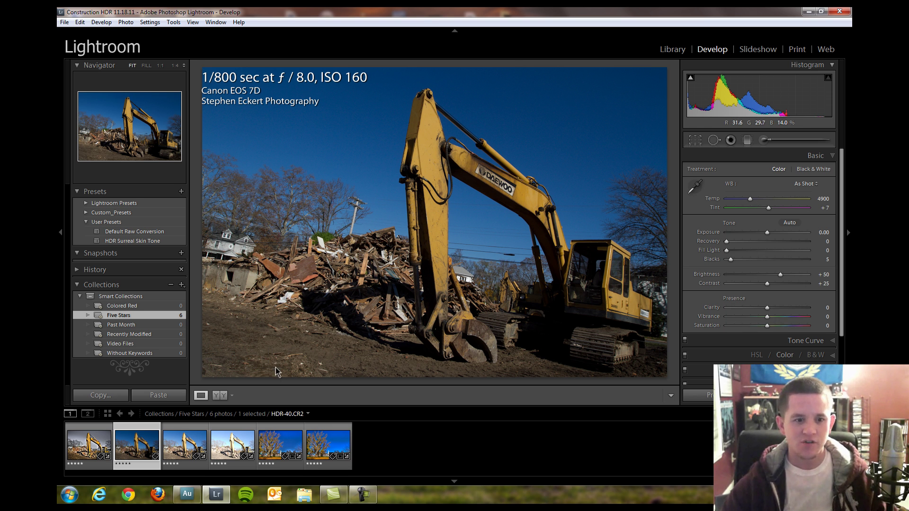
pyautogui.click(232, 444)
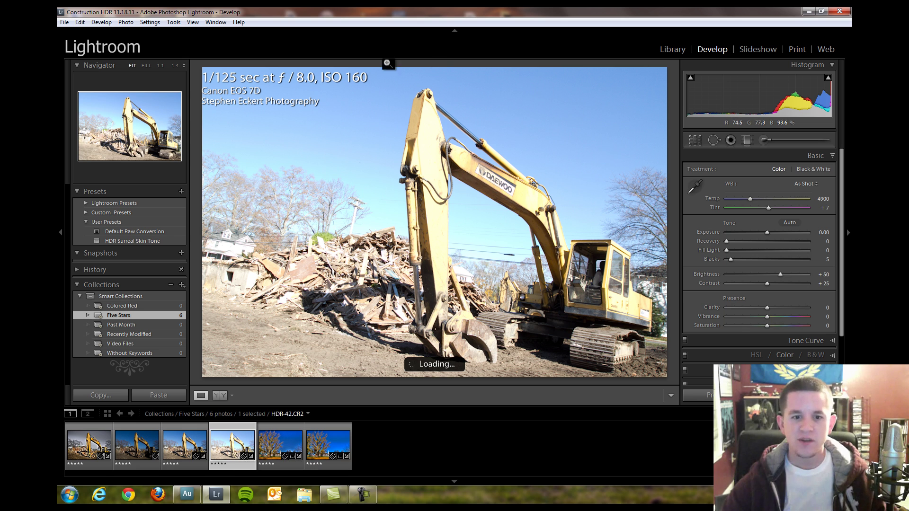
pyautogui.click(183, 447)
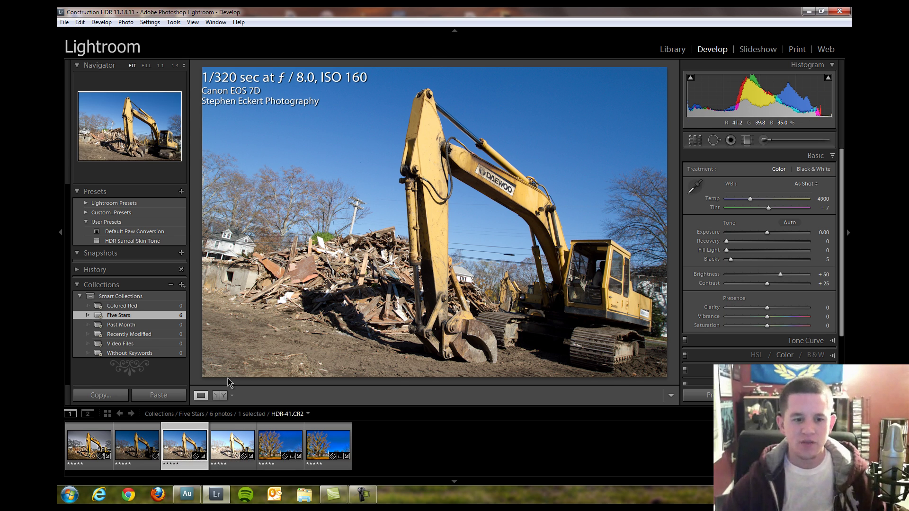
pyautogui.click(226, 436)
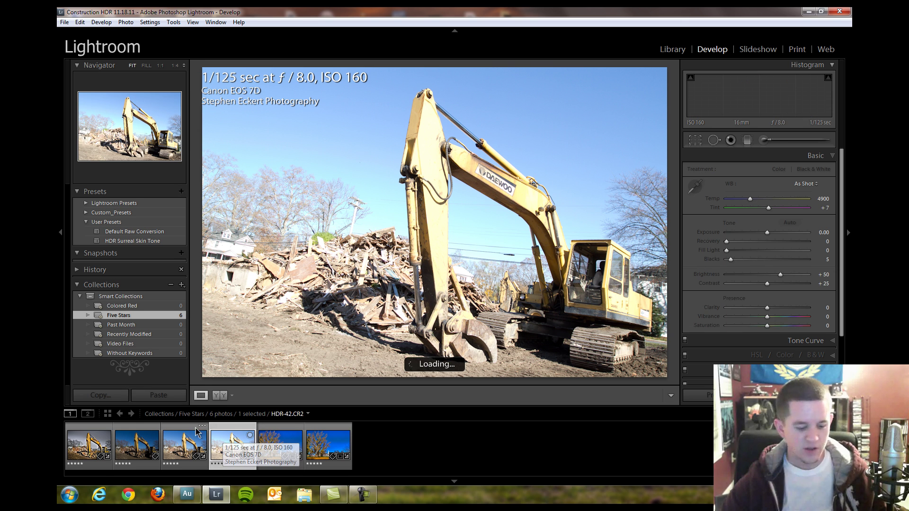
# - Select all three bracketed exposures and bring up the Export dialog for them
pyautogui.keyDown('shift'); pyautogui.click(137, 446); pyautogui.keyUp('shift')
pyautogui.click(232, 445)
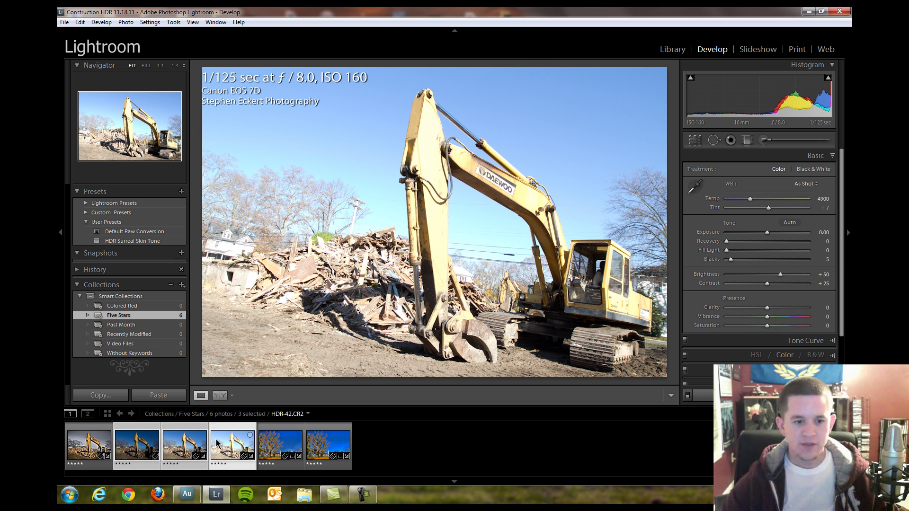
pyautogui.rightClick(193, 435)
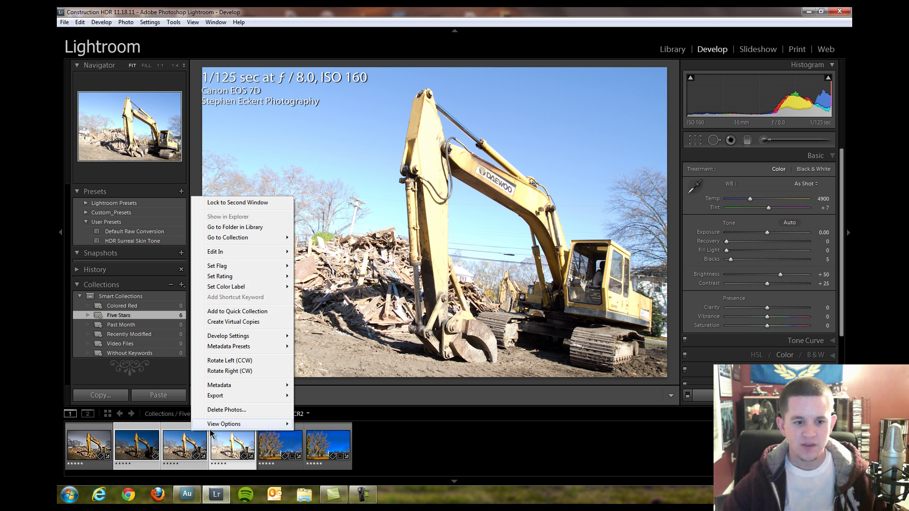
pyautogui.moveTo(235, 398)
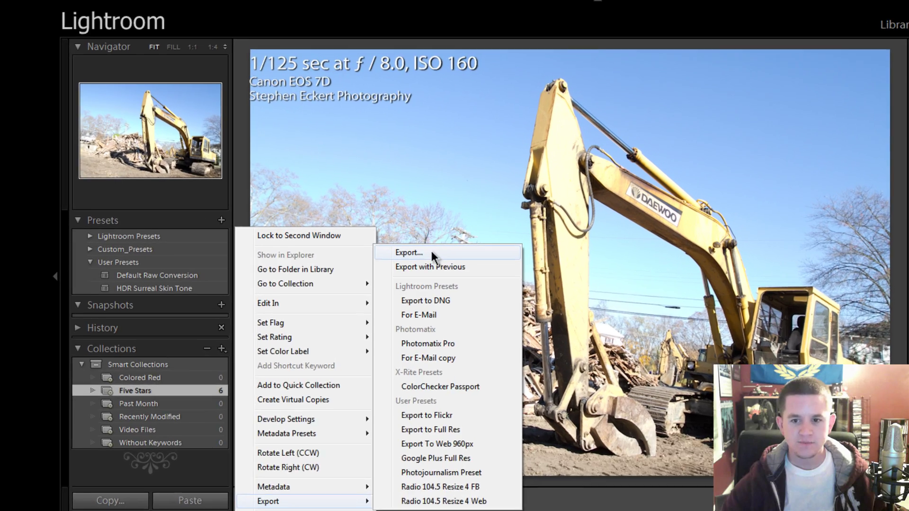
pyautogui.click(334, 214)
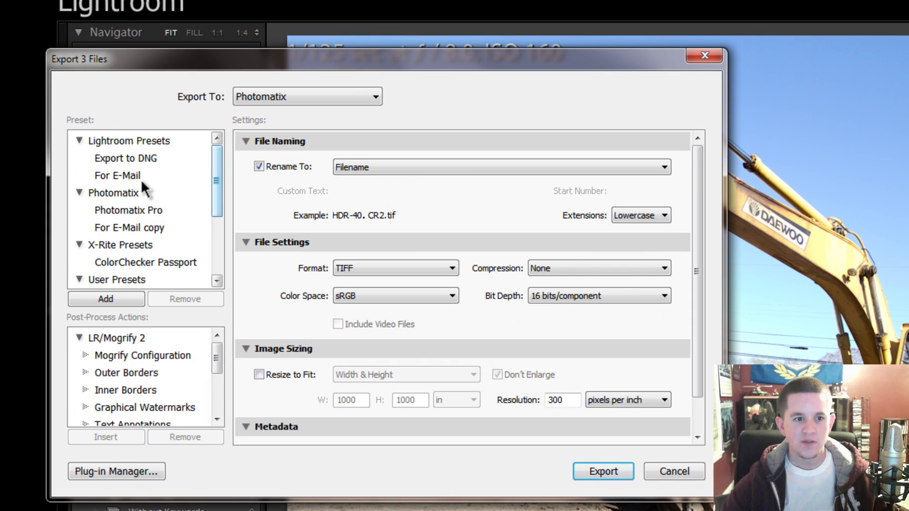
# - Load the Photomatix Pro export preset with sRGB colour space and 16 bits per component
pyautogui.click(136, 214)
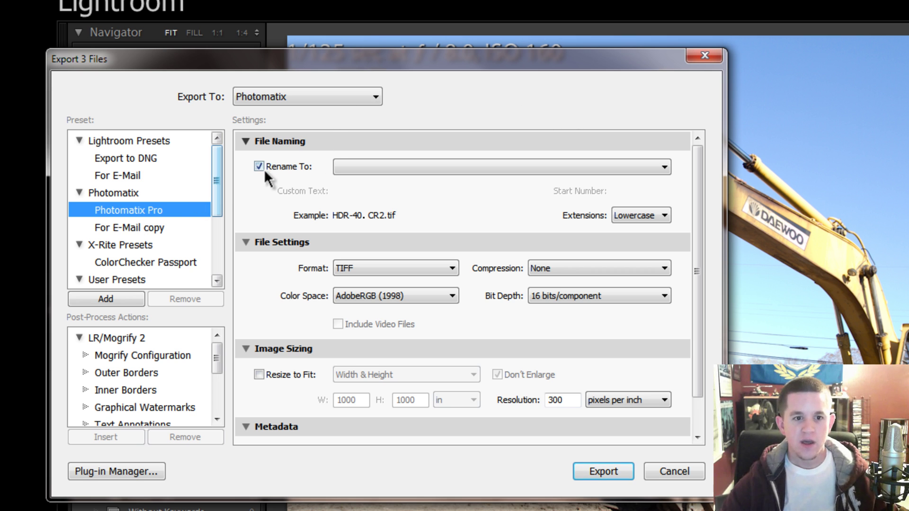
pyautogui.click(359, 297)
pyautogui.click(372, 313)
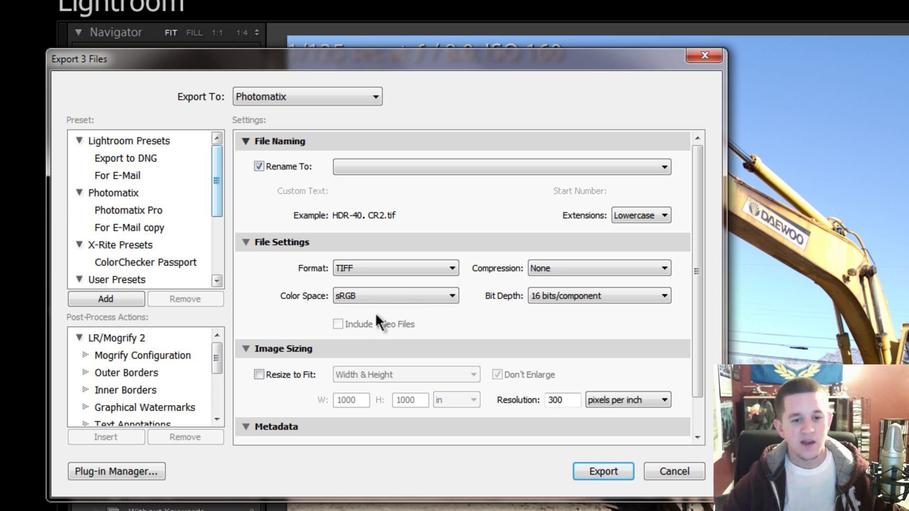
pyautogui.click(407, 294)
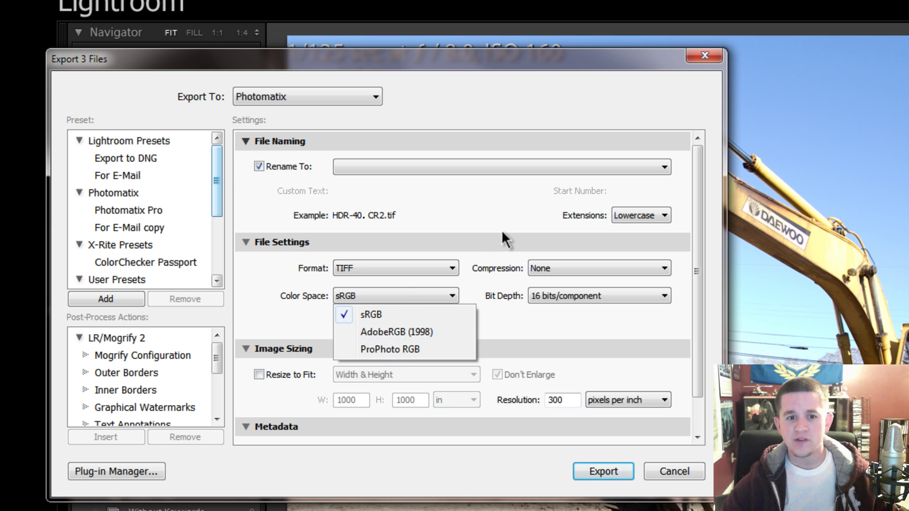
pyautogui.click(533, 273)
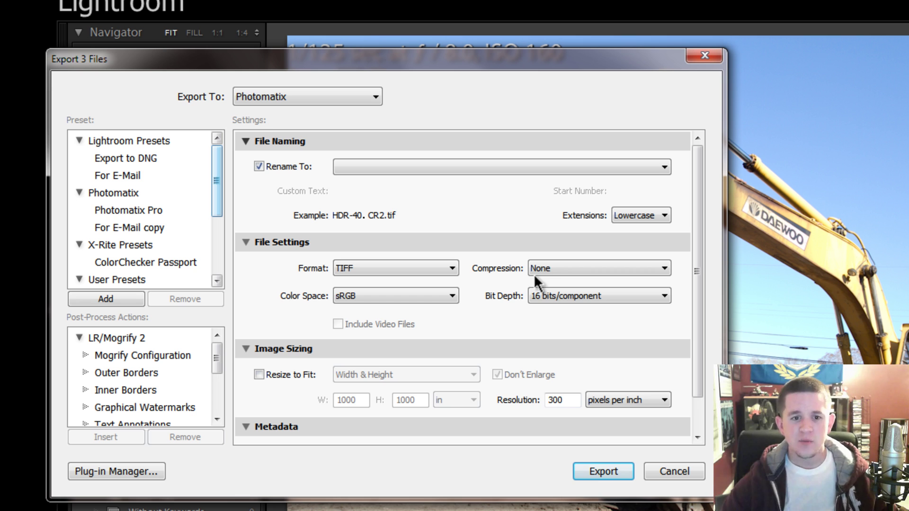
pyautogui.click(555, 294)
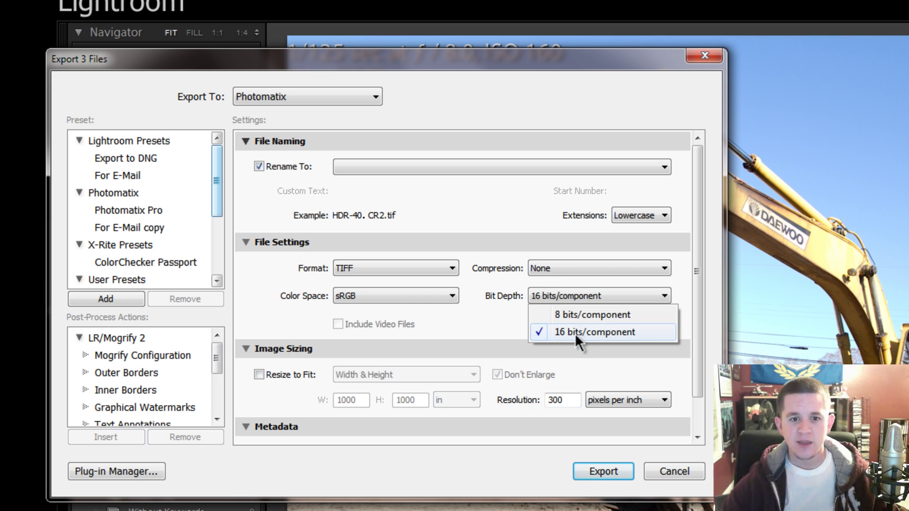
pyautogui.click(488, 309)
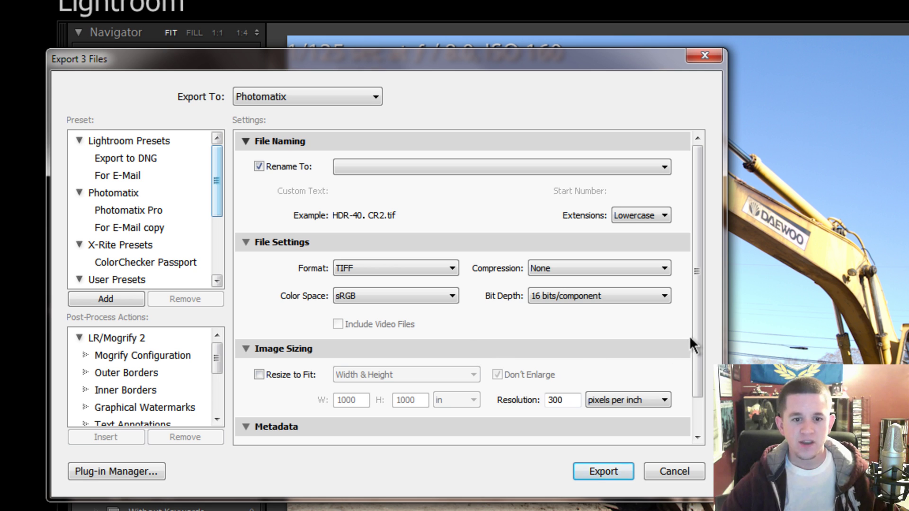
# - Keep 300 resolution, stop writing keywords as Lightroom hierarchy, and export to Photomatix
pyautogui.scroll(-2, 689, 336)
pyautogui.doubleClick(573, 359)
pyautogui.click(575, 361)
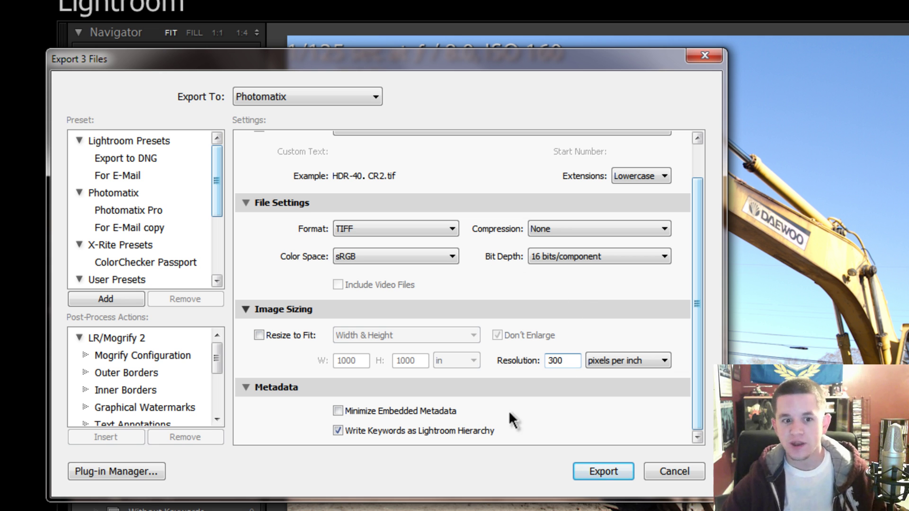
pyautogui.click(428, 431)
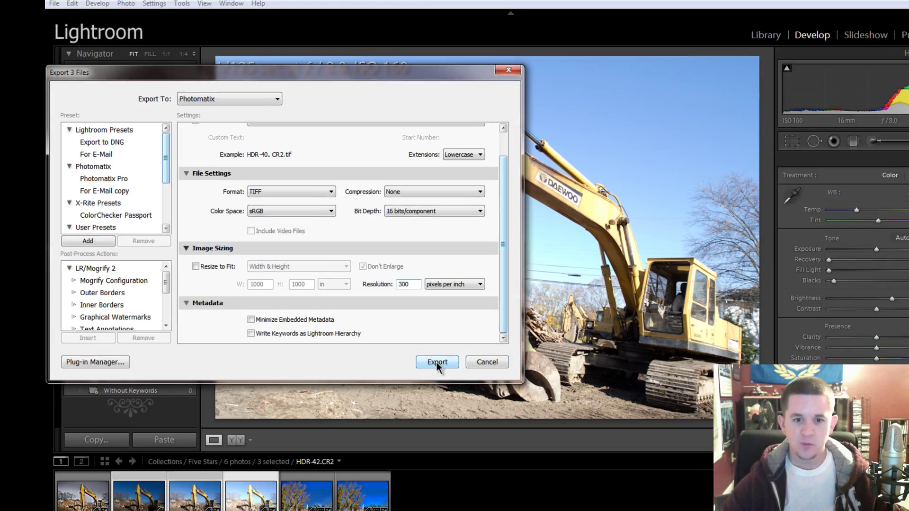
pyautogui.click(436, 362)
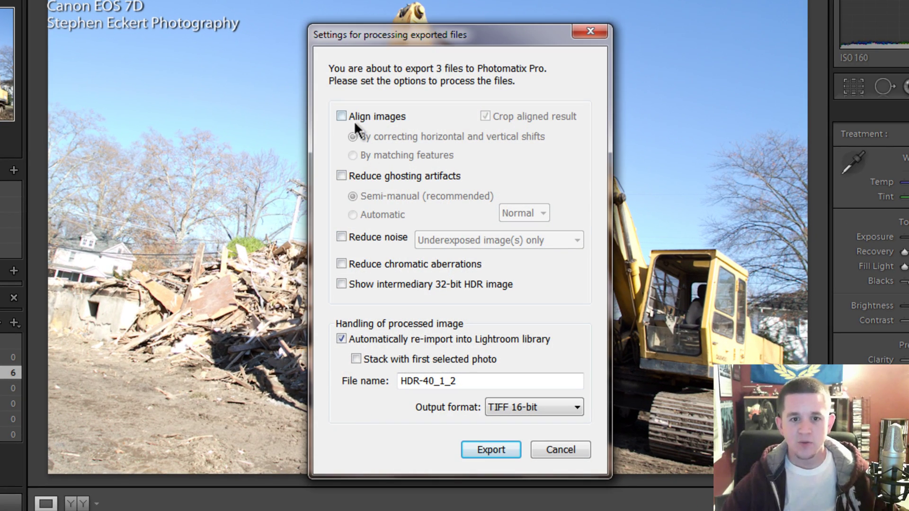
# - Leave Align images, Reduce ghosting and Reduce noise unchecked, then send the three files for merging
pyautogui.click(353, 119)
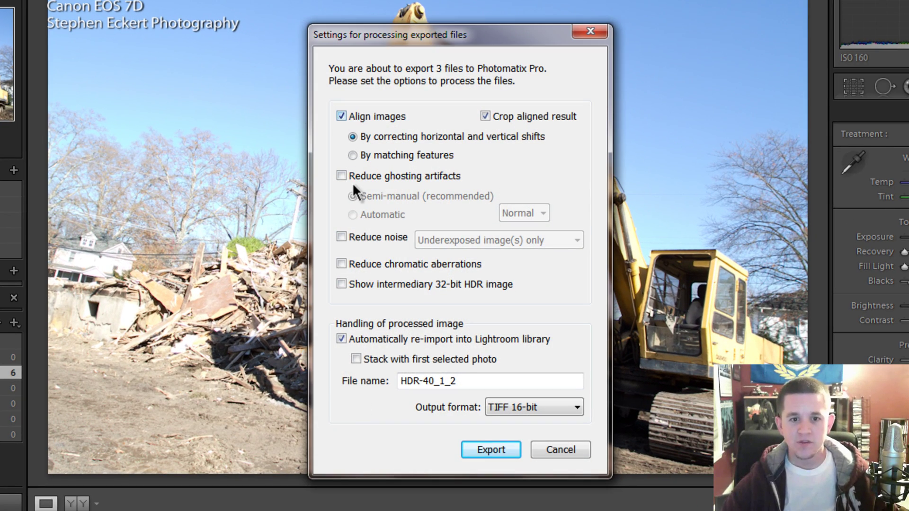
pyautogui.click(342, 236)
pyautogui.click(350, 173)
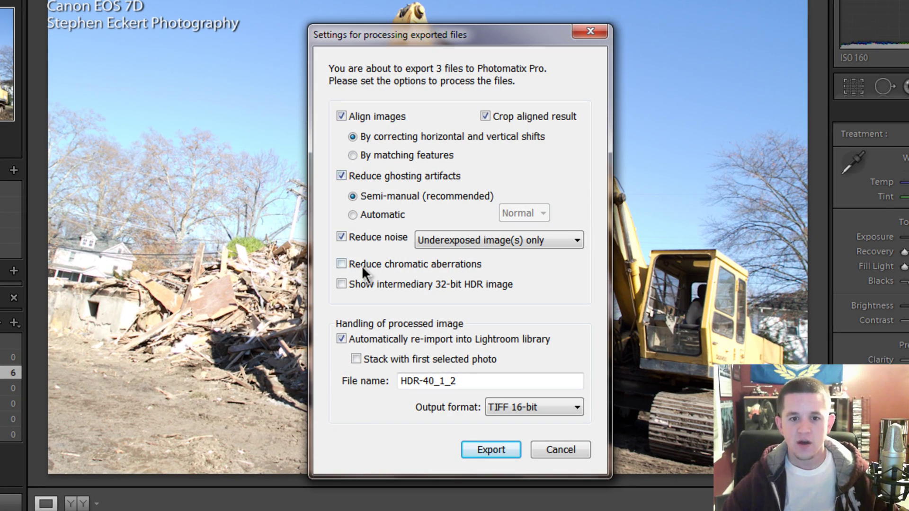
pyautogui.click(354, 239)
pyautogui.click(357, 175)
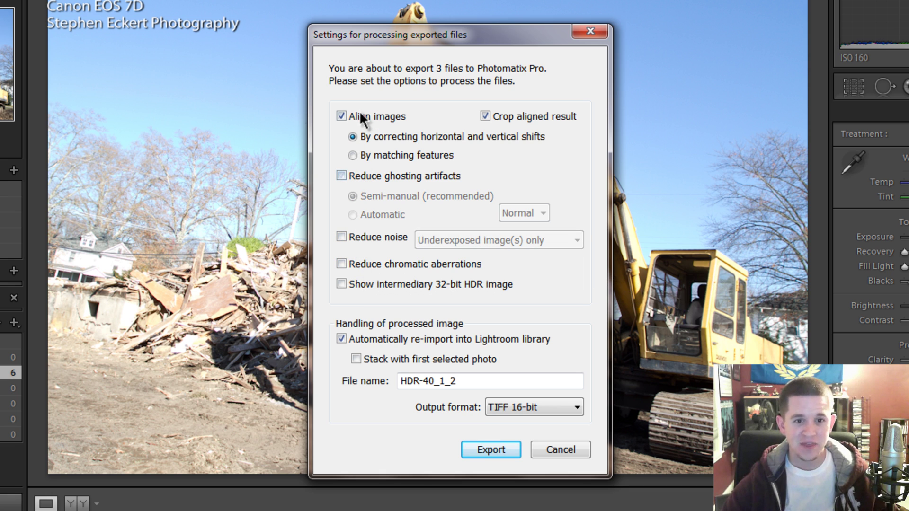
pyautogui.click(357, 115)
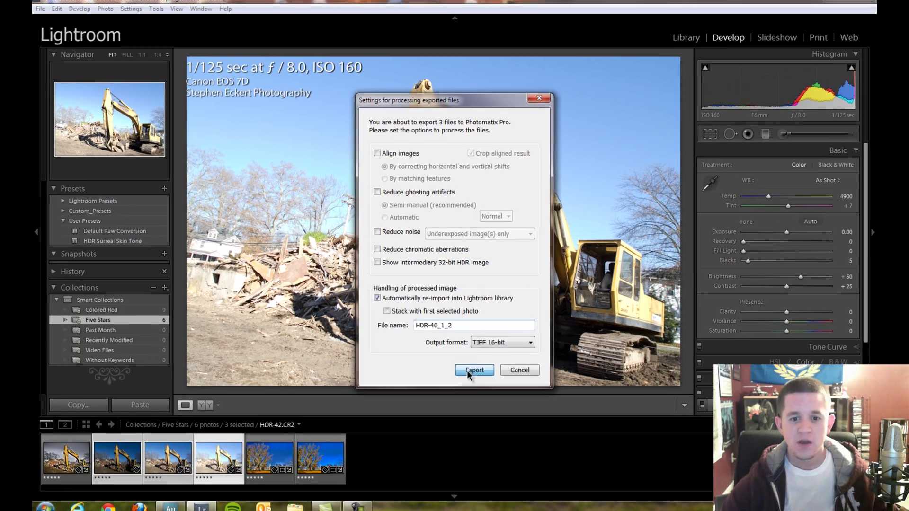
pyautogui.click(480, 450)
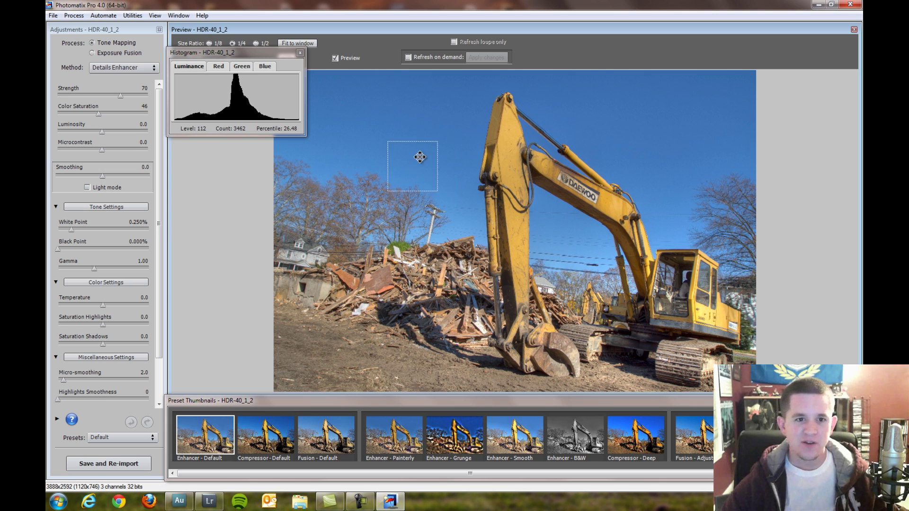
# - Close the Histogram window and fit the HDR-40_1_2 preview to the window
pyautogui.click(299, 54)
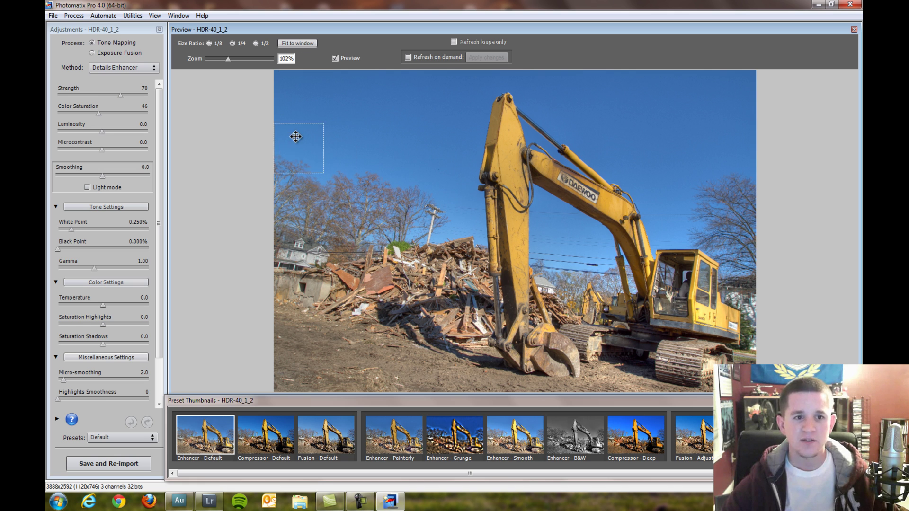
pyautogui.click(286, 44)
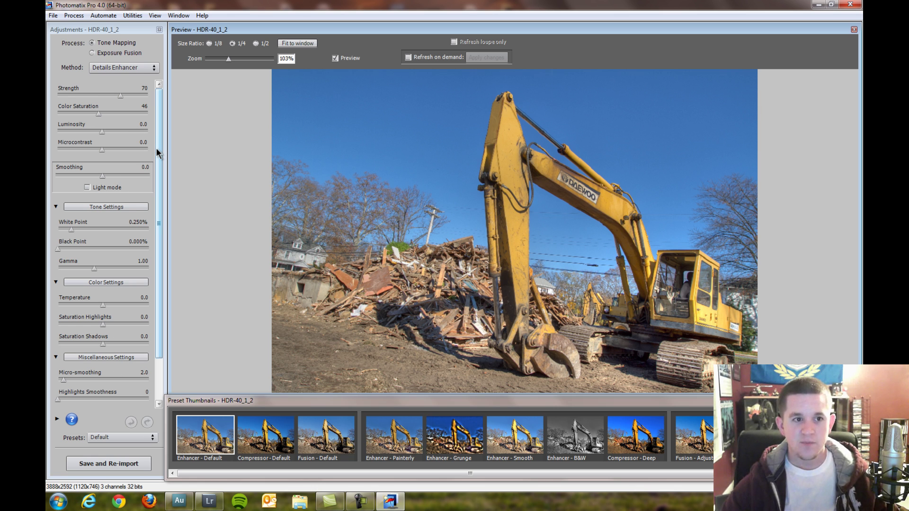
pyautogui.moveTo(157, 147); pyautogui.dragTo(160, 125)
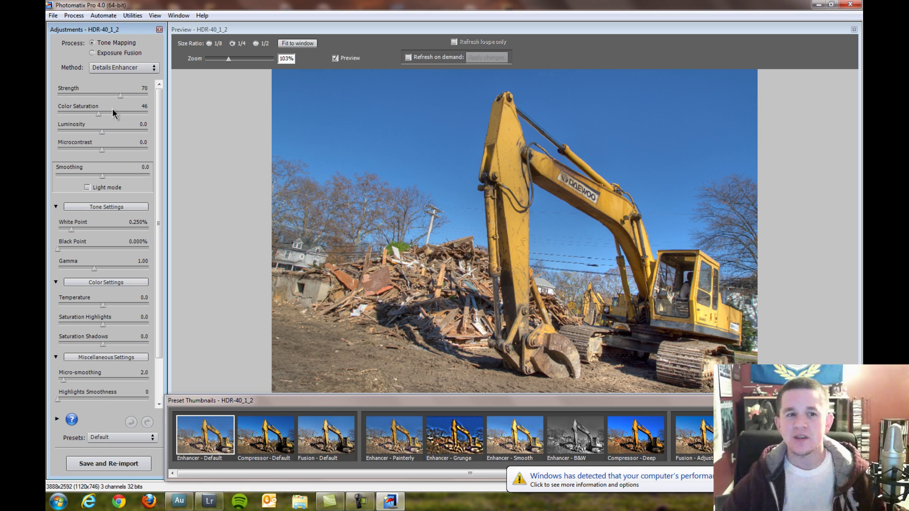
# - Raise Strength to 94 and lower Color Saturation to 55
pyautogui.moveTo(121, 97); pyautogui.dragTo(141, 102)
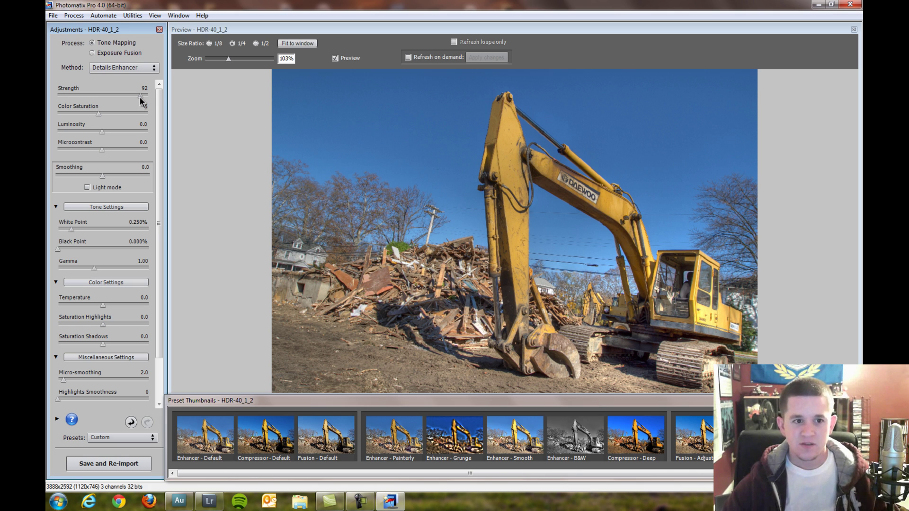
pyautogui.moveTo(140, 97); pyautogui.dragTo(110, 115)
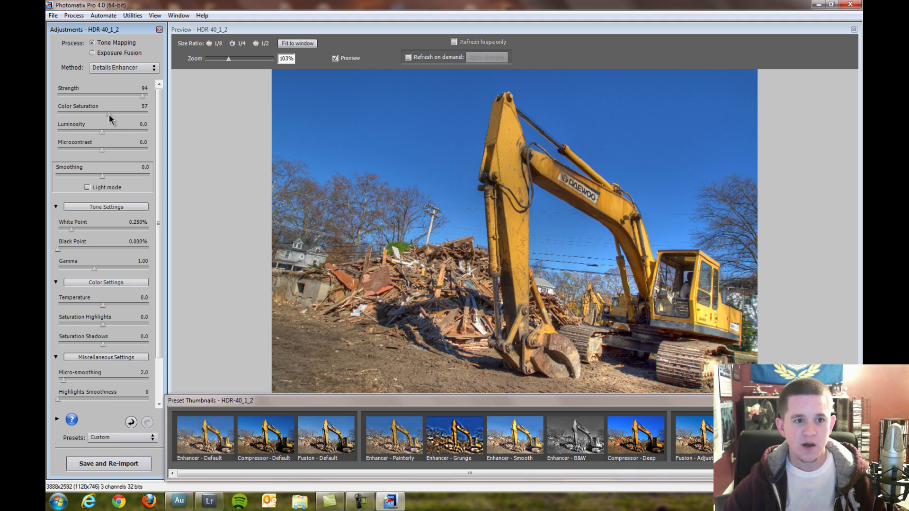
pyautogui.moveTo(109, 118); pyautogui.dragTo(108, 120)
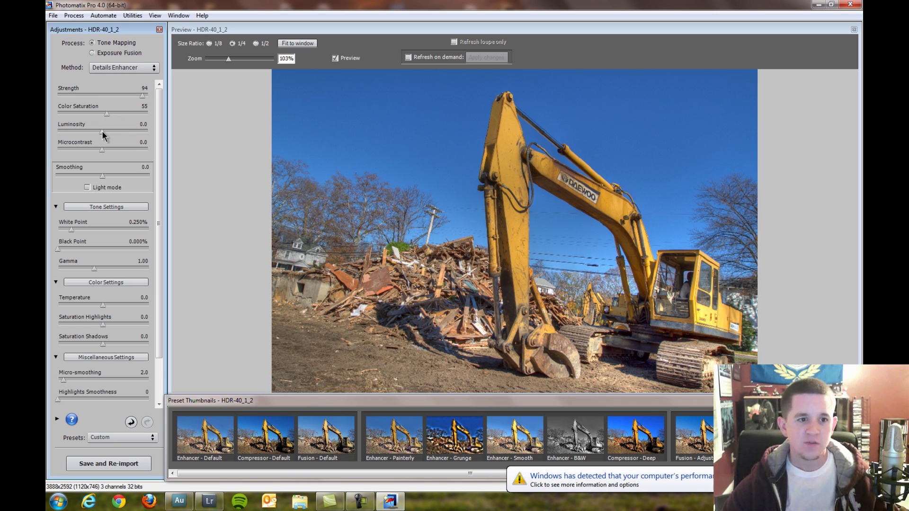
# - Settle Luminosity at -0.6 and Microcontrast at 1.4 after testing other values
pyautogui.moveTo(103, 133); pyautogui.dragTo(108, 133)
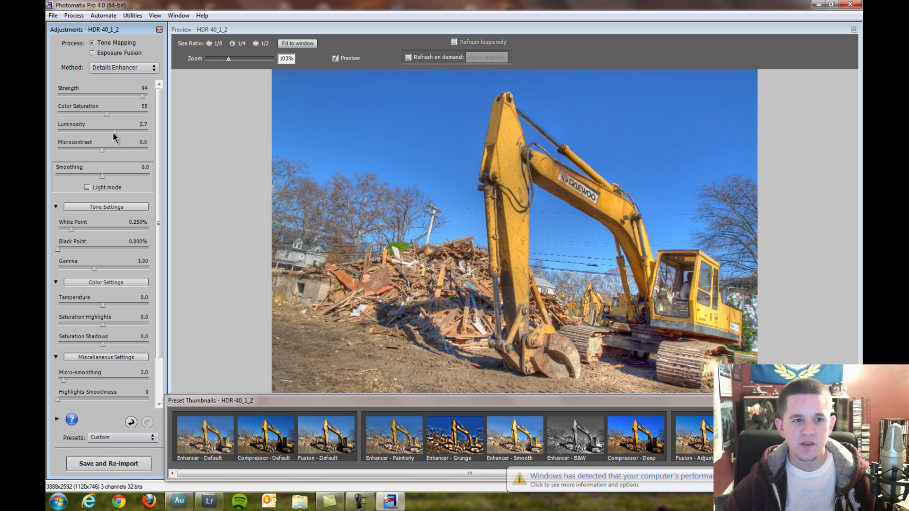
pyautogui.moveTo(110, 132); pyautogui.dragTo(104, 133)
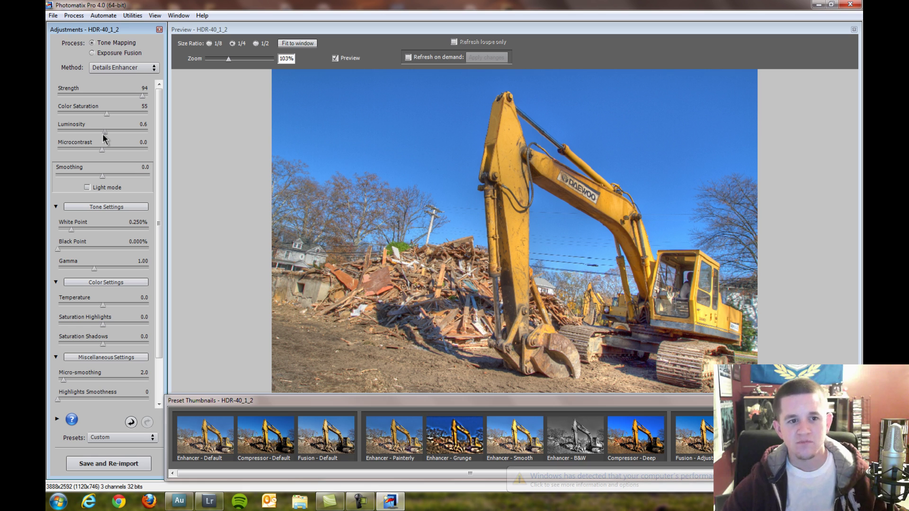
pyautogui.click(103, 134)
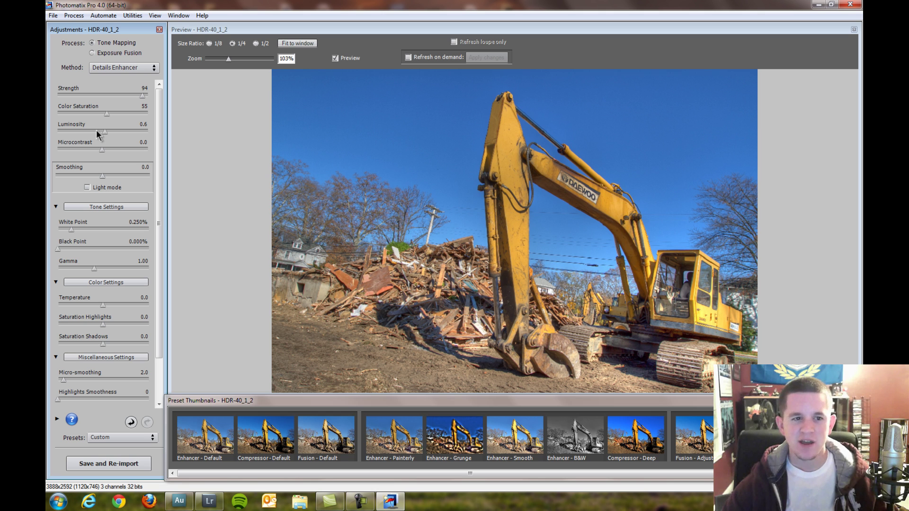
pyautogui.click(96, 132)
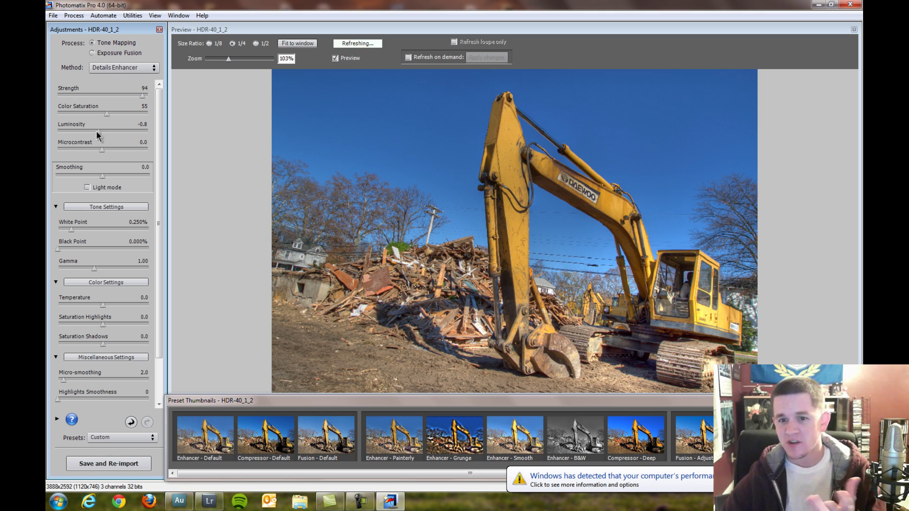
pyautogui.click(102, 133)
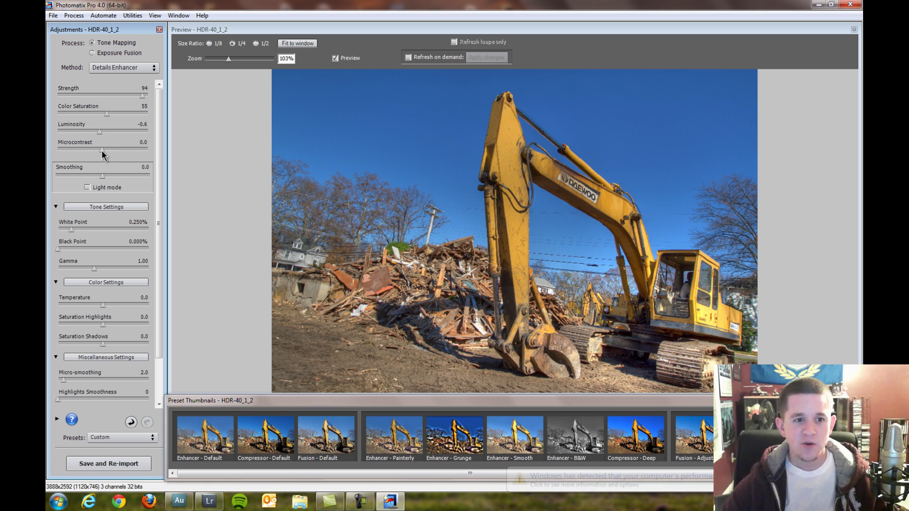
pyautogui.click(122, 150)
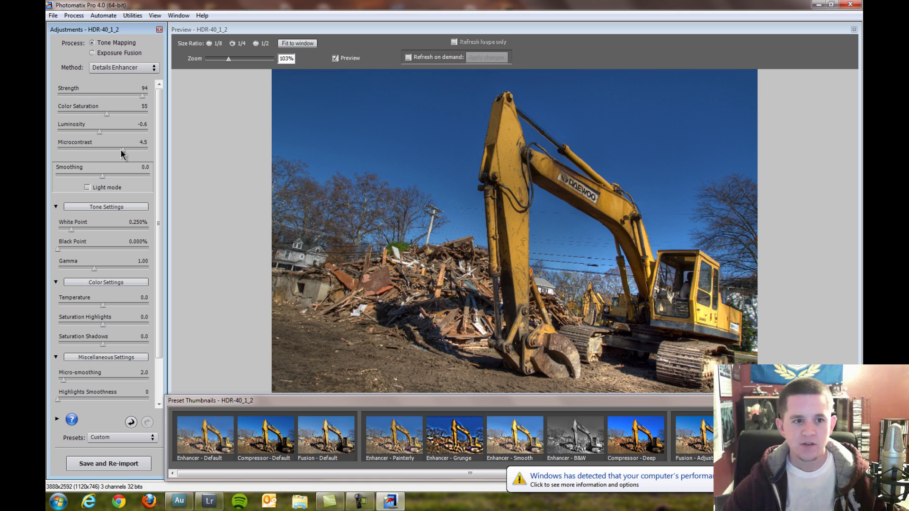
pyautogui.moveTo(122, 150); pyautogui.dragTo(108, 151)
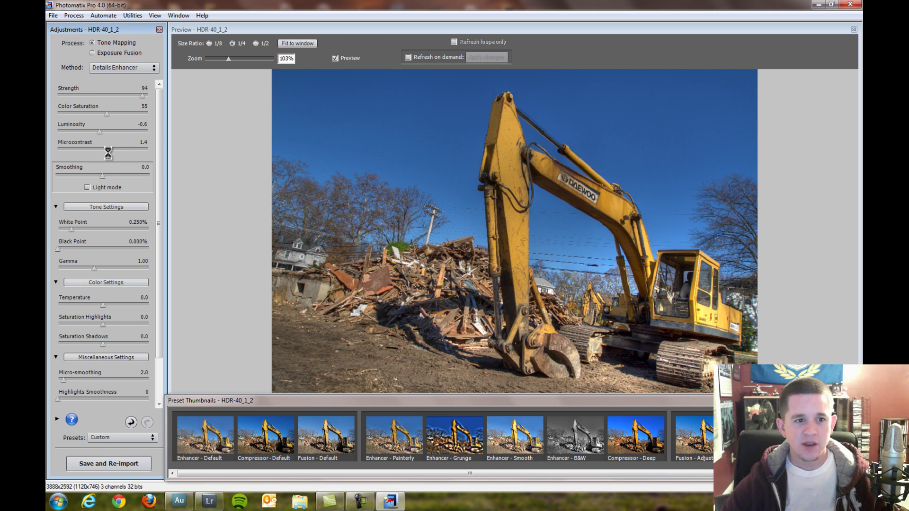
pyautogui.click(109, 150)
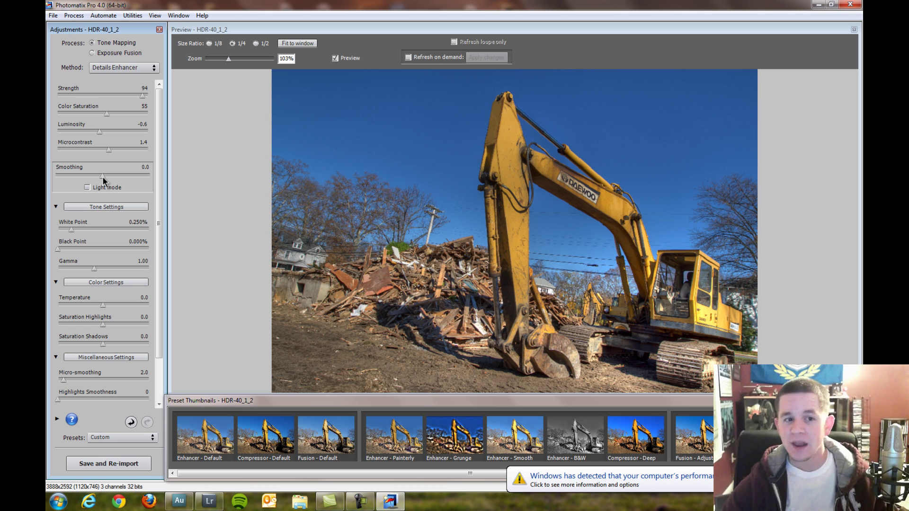
# - Compare Smoothing from -10.0 to 9.2, then settle on Light mode at Low
pyautogui.moveTo(102, 176)
pyautogui.mouseDown()
pyautogui.moveTo(115, 175)
pyautogui.moveTo(81, 179)
pyautogui.moveTo(129, 183)
pyautogui.moveTo(107, 179)
pyautogui.mouseUp()
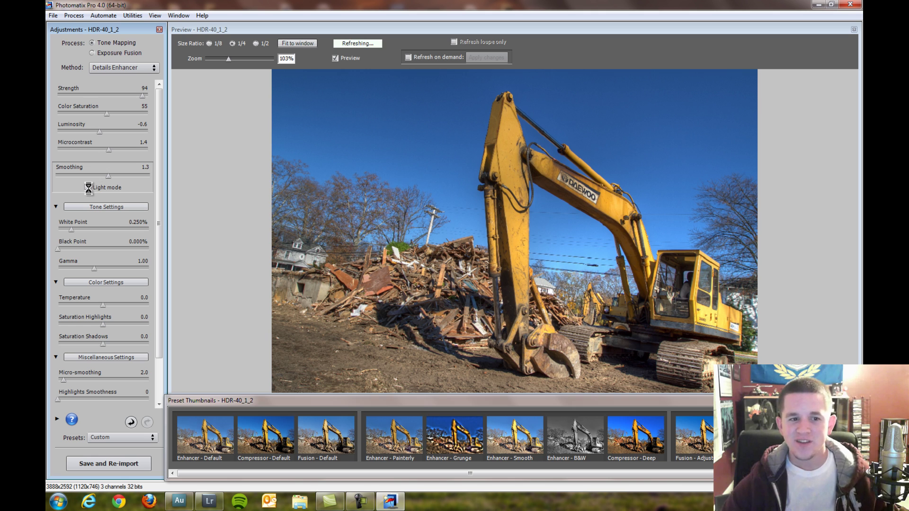
pyautogui.click(88, 188)
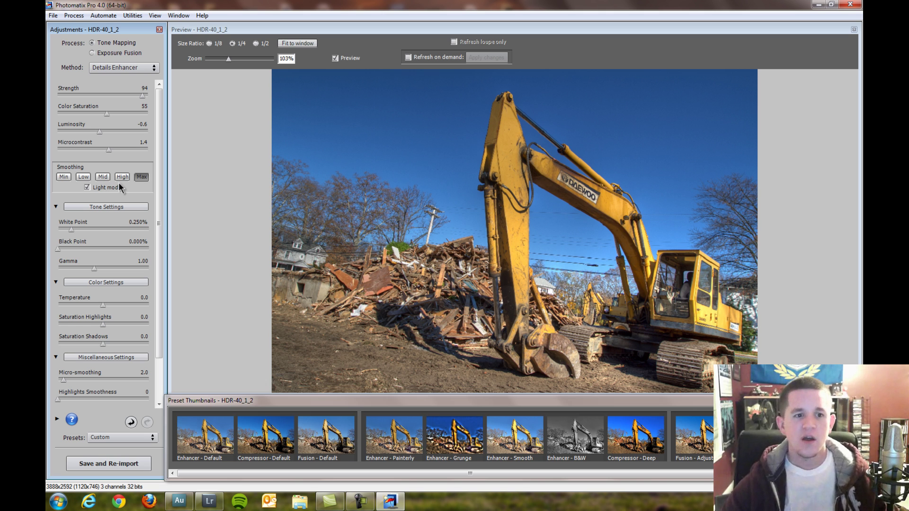
pyautogui.click(64, 178)
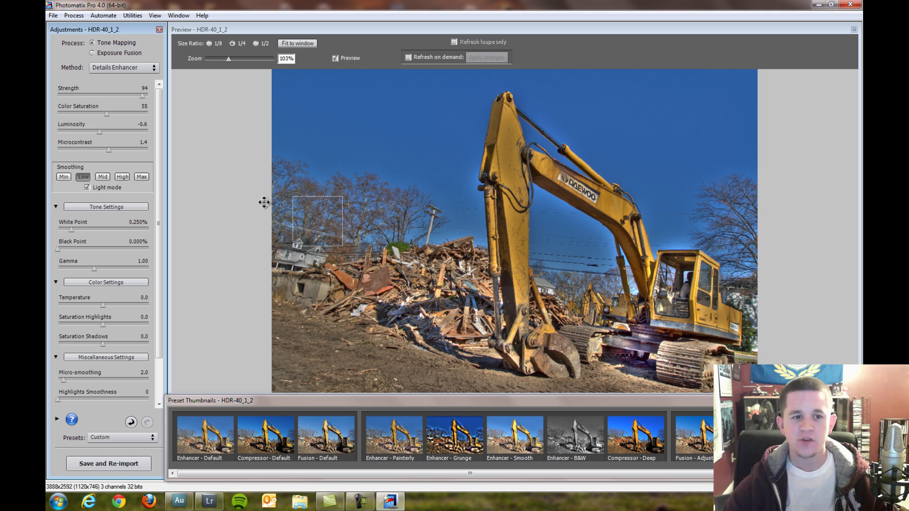
pyautogui.click(87, 187)
pyautogui.moveTo(109, 177); pyautogui.dragTo(65, 177)
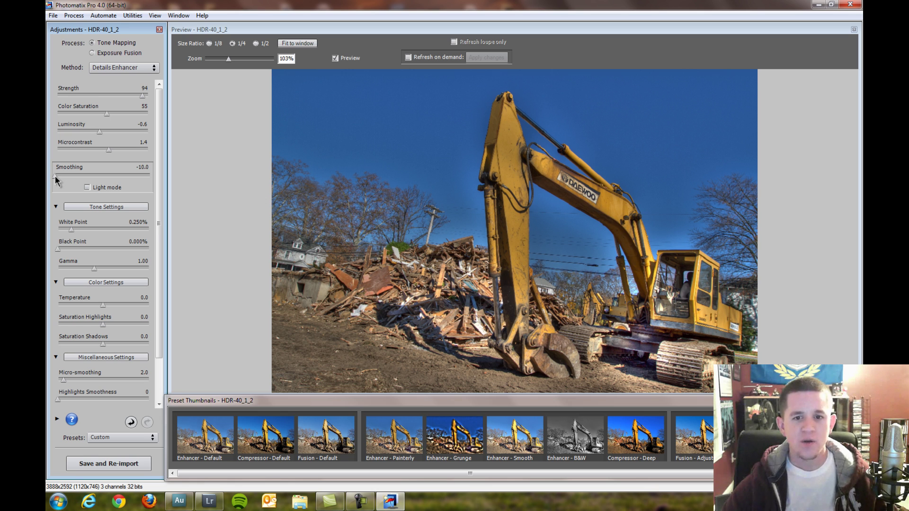
pyautogui.moveTo(56, 177); pyautogui.dragTo(145, 179)
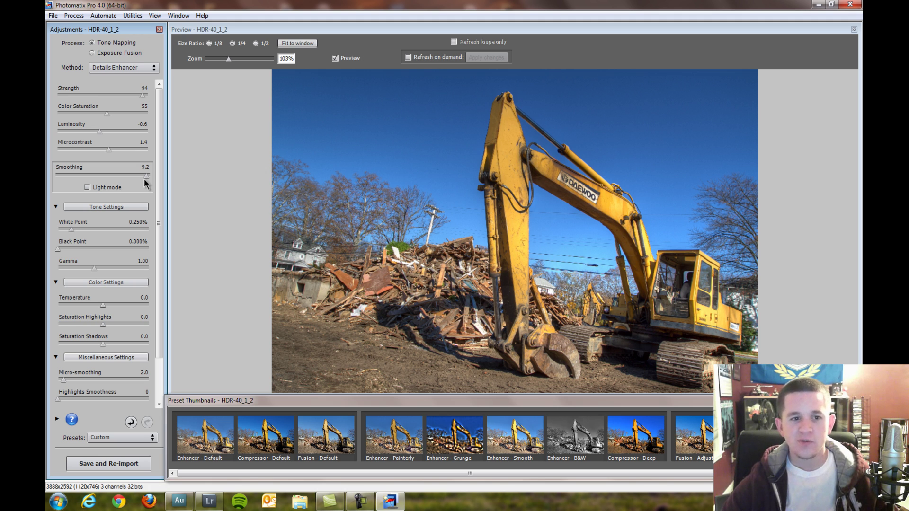
pyautogui.moveTo(144, 178); pyautogui.dragTo(99, 180)
pyautogui.click(87, 188)
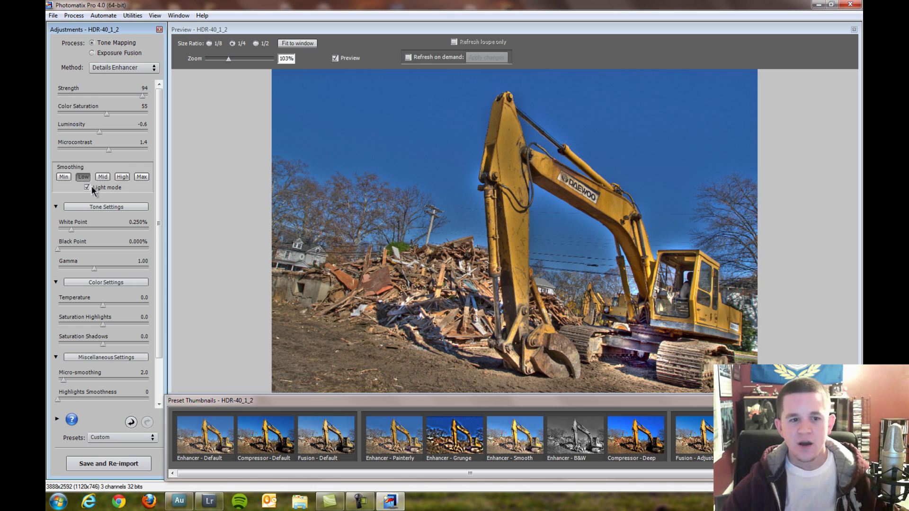
# - Set White Point to 2.656% and Black Point to 1.039%
pyautogui.click(87, 228)
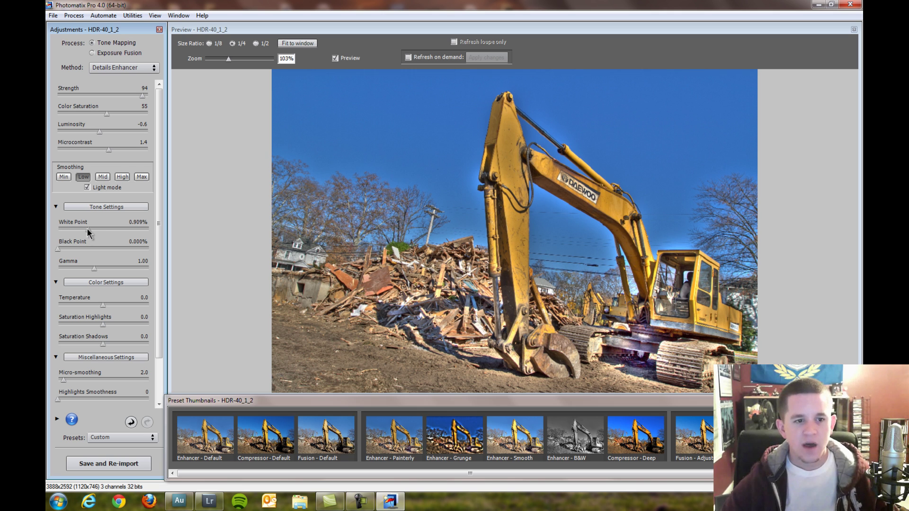
pyautogui.moveTo(87, 228); pyautogui.dragTo(81, 230)
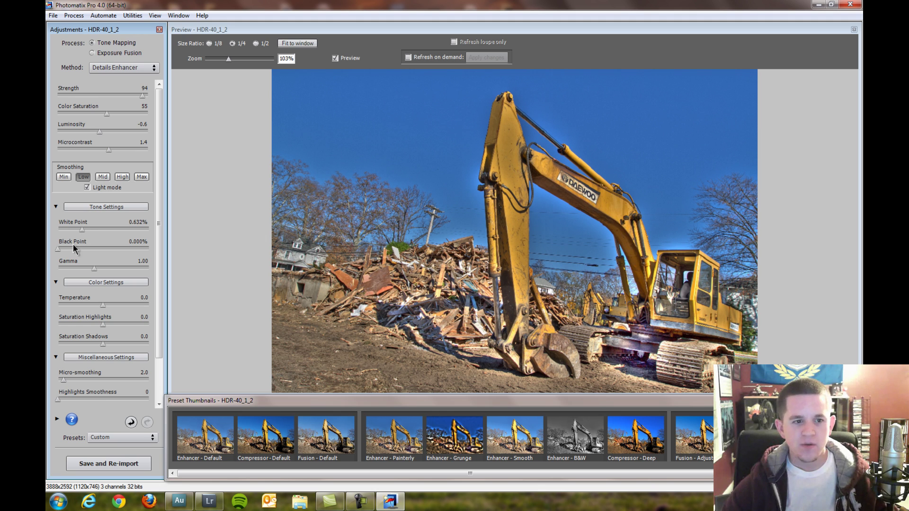
pyautogui.moveTo(61, 248); pyautogui.dragTo(79, 250)
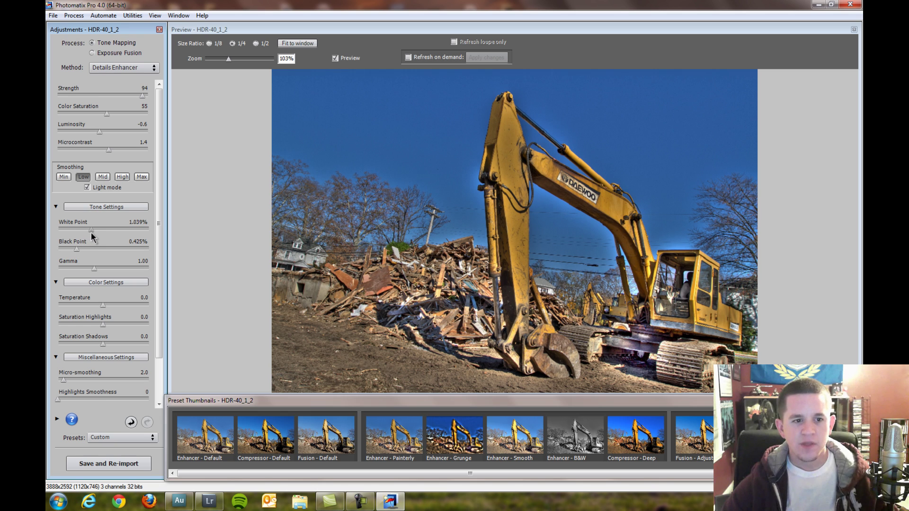
pyautogui.moveTo(90, 232); pyautogui.dragTo(97, 233)
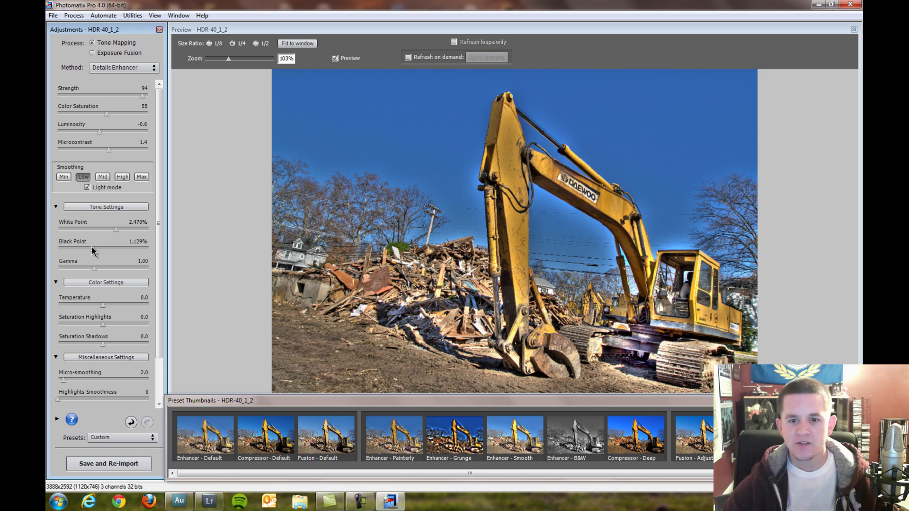
pyautogui.moveTo(92, 246); pyautogui.dragTo(91, 246)
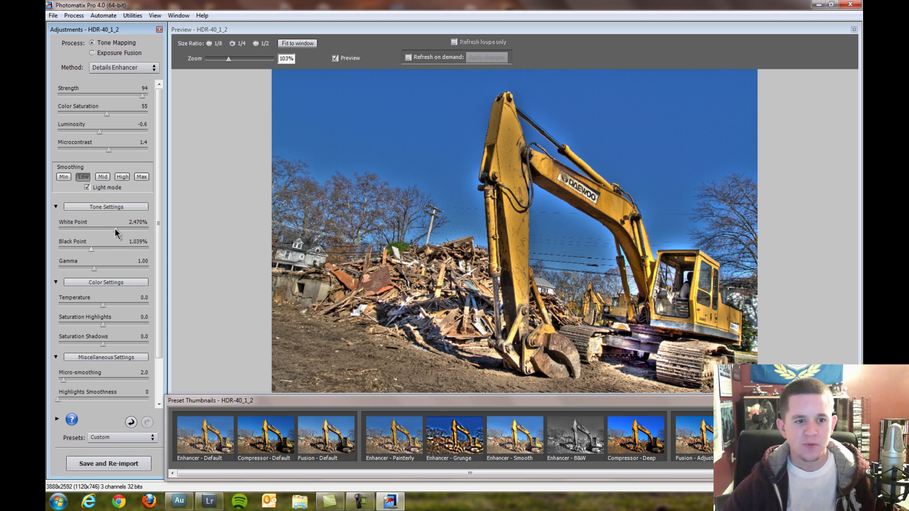
pyautogui.moveTo(115, 229); pyautogui.dragTo(118, 229)
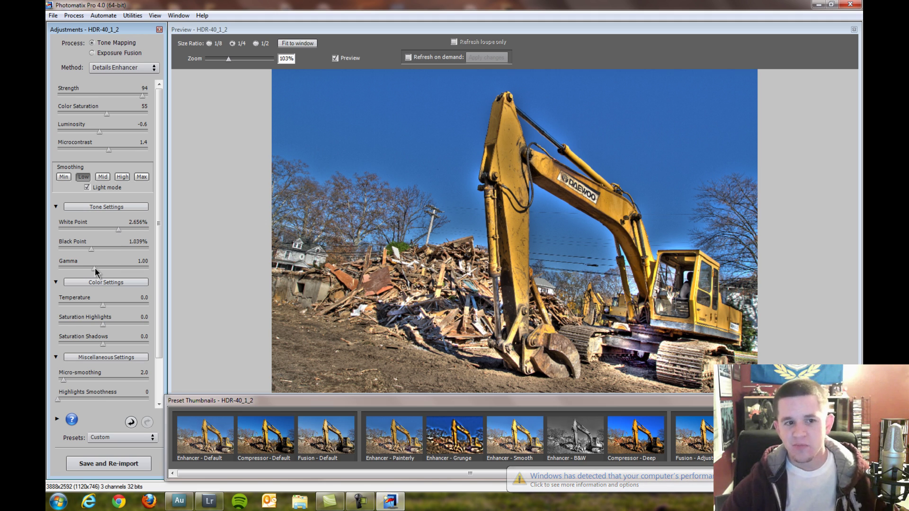
# - Try several Gamma values and settle Gamma at 1.04
pyautogui.moveTo(95, 268); pyautogui.dragTo(102, 269)
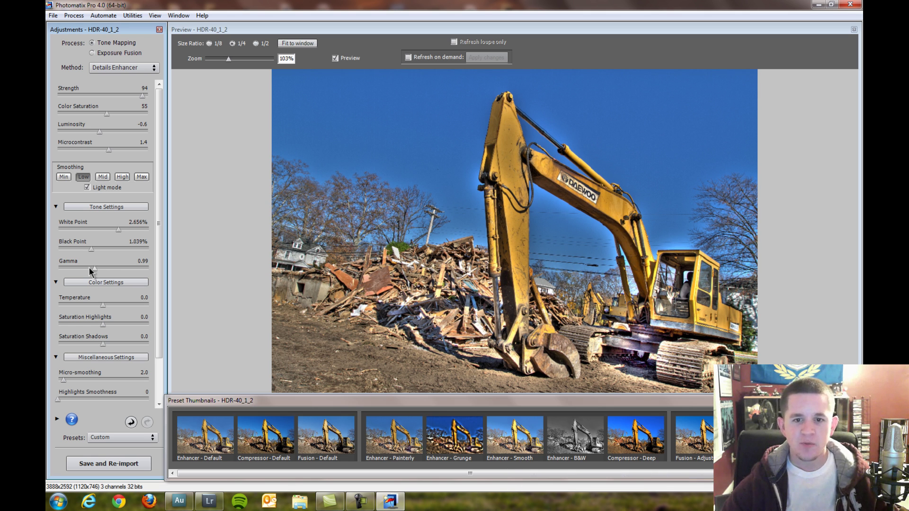
pyautogui.moveTo(92, 268); pyautogui.dragTo(90, 270)
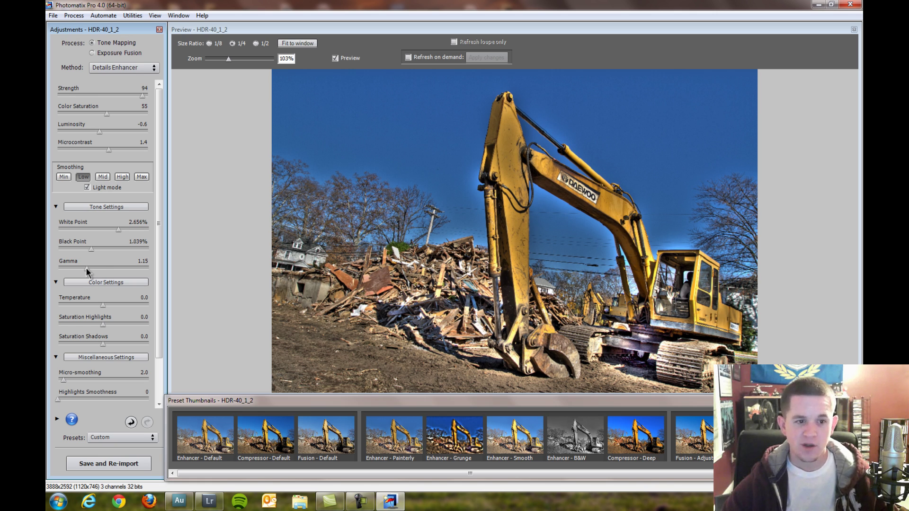
pyautogui.moveTo(86, 268); pyautogui.dragTo(90, 269)
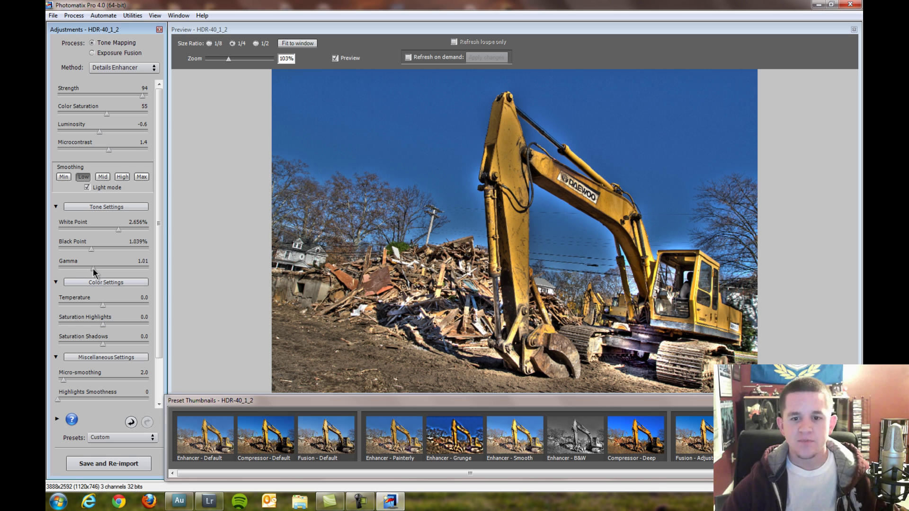
pyautogui.moveTo(92, 268); pyautogui.dragTo(103, 269)
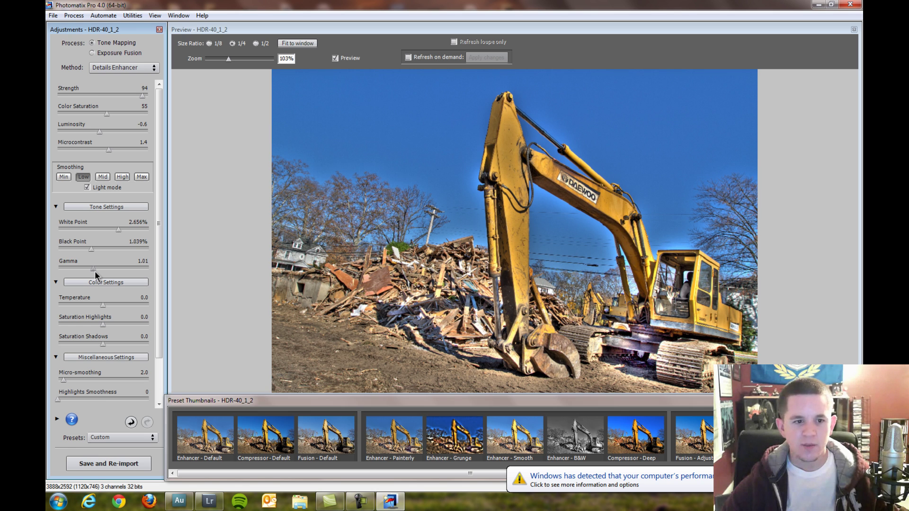
pyautogui.moveTo(93, 270); pyautogui.dragTo(92, 271)
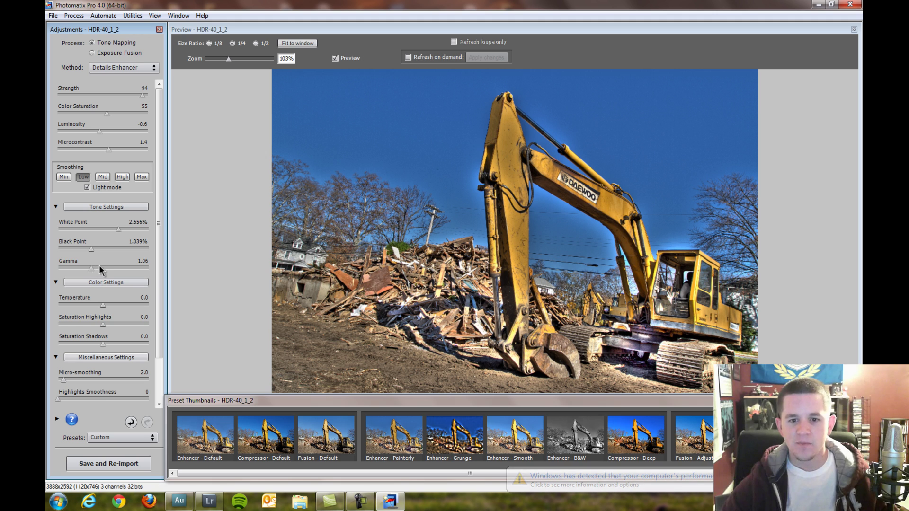
pyautogui.moveTo(90, 271); pyautogui.dragTo(89, 271)
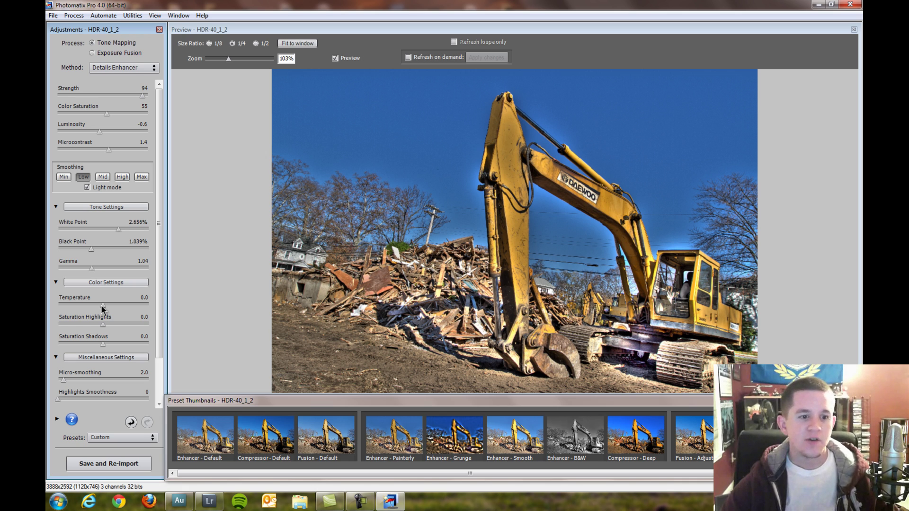
# - Set Temperature to -0.4 and Saturation Highlights to 2.5
pyautogui.moveTo(102, 309)
pyautogui.mouseDown()
pyautogui.moveTo(93, 309)
pyautogui.moveTo(109, 305)
pyautogui.mouseUp()
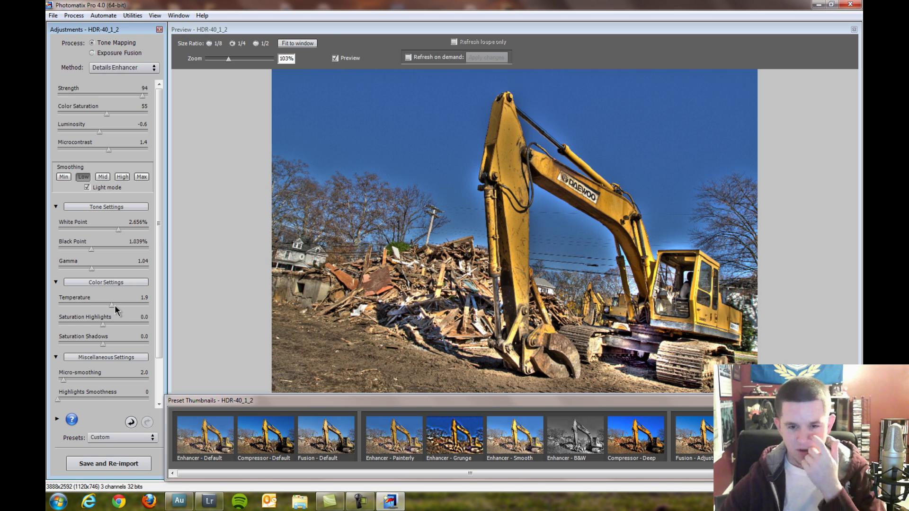
pyautogui.moveTo(115, 306); pyautogui.dragTo(102, 308)
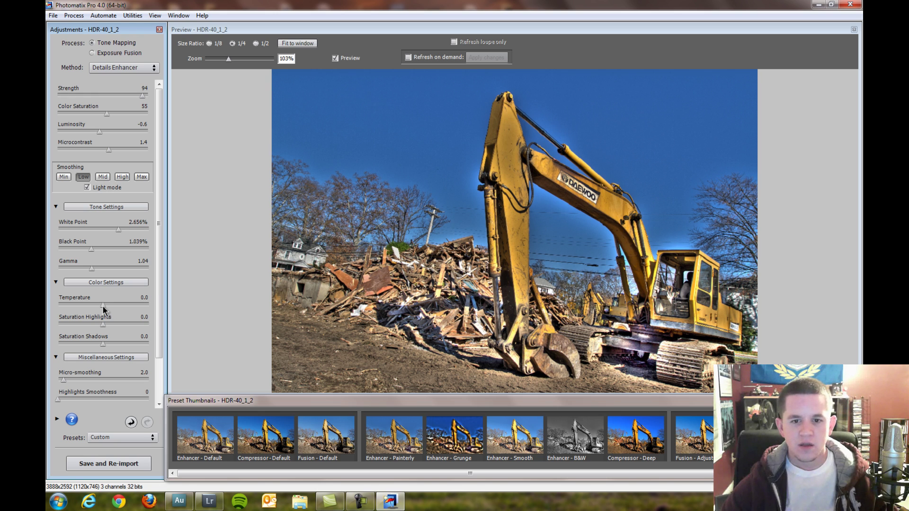
pyautogui.moveTo(103, 310); pyautogui.dragTo(102, 306)
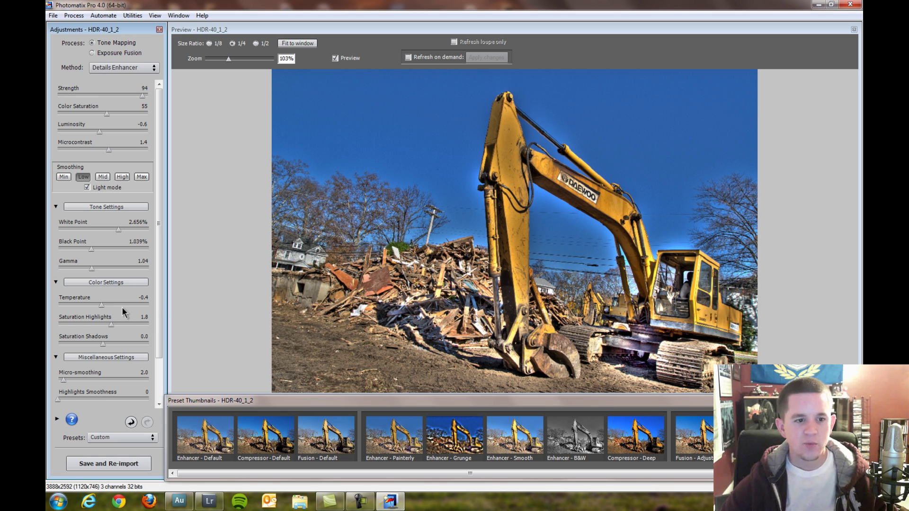
pyautogui.moveTo(139, 324); pyautogui.dragTo(143, 324)
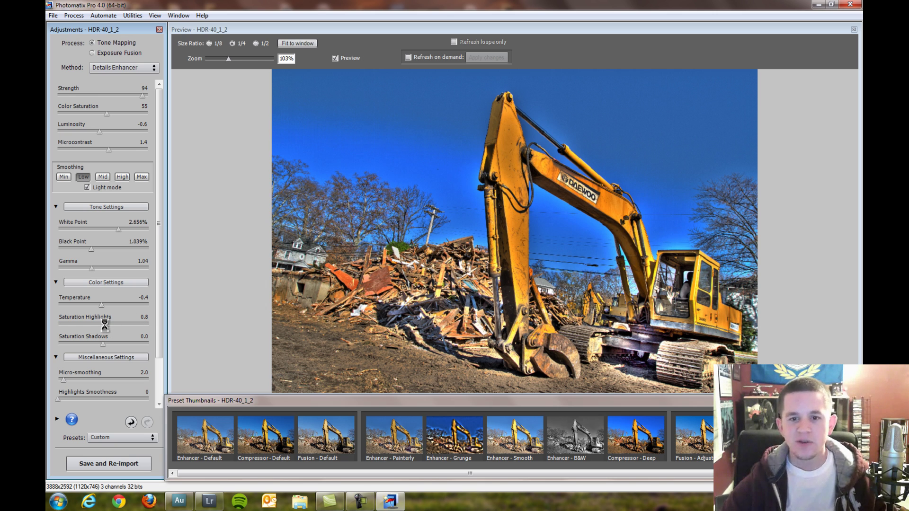
pyautogui.moveTo(112, 325); pyautogui.dragTo(115, 325)
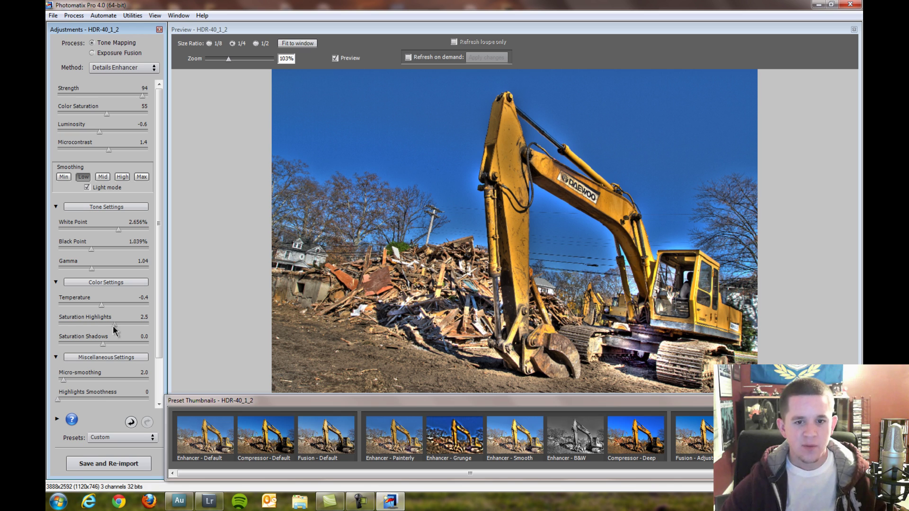
pyautogui.moveTo(113, 325); pyautogui.dragTo(111, 325)
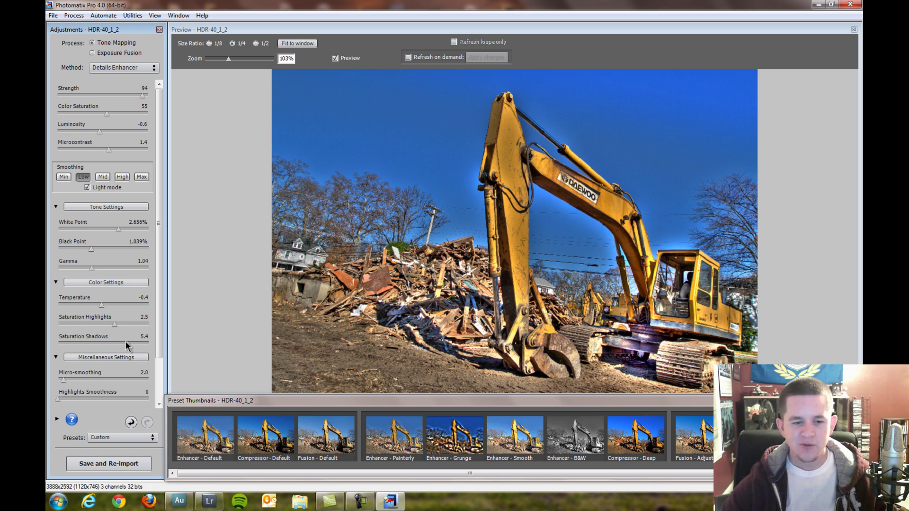
# - Try Saturation Shadows at 8.5 and near zero, then settle on 4.5
pyautogui.moveTo(126, 341); pyautogui.dragTo(141, 342)
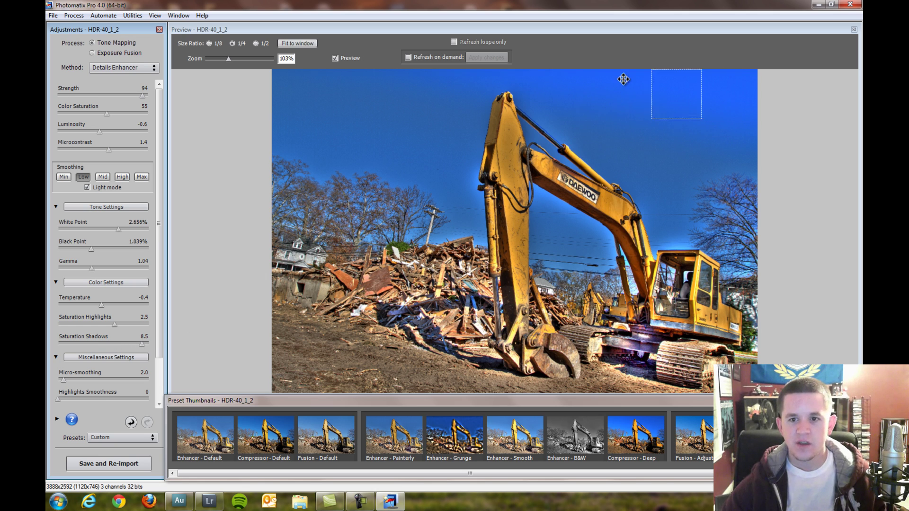
pyautogui.click(101, 343)
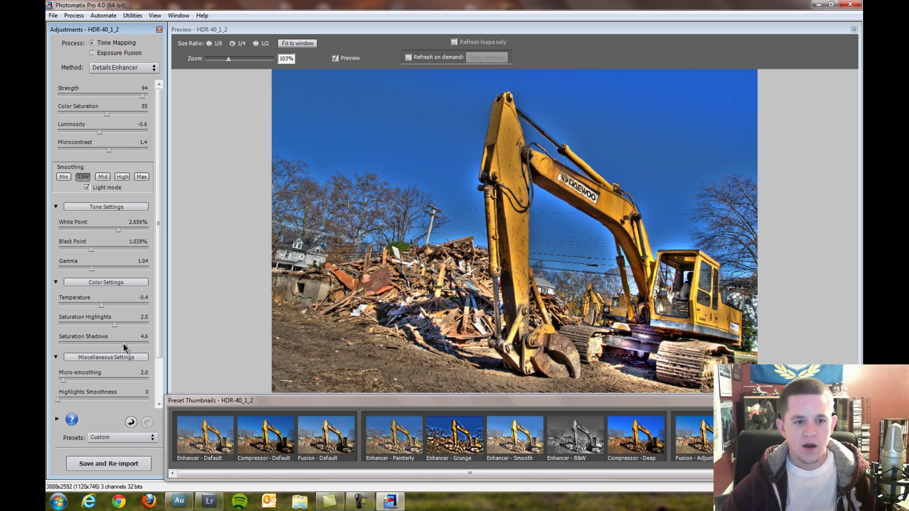
pyautogui.click(124, 343)
pyautogui.moveTo(160, 327); pyautogui.dragTo(160, 367)
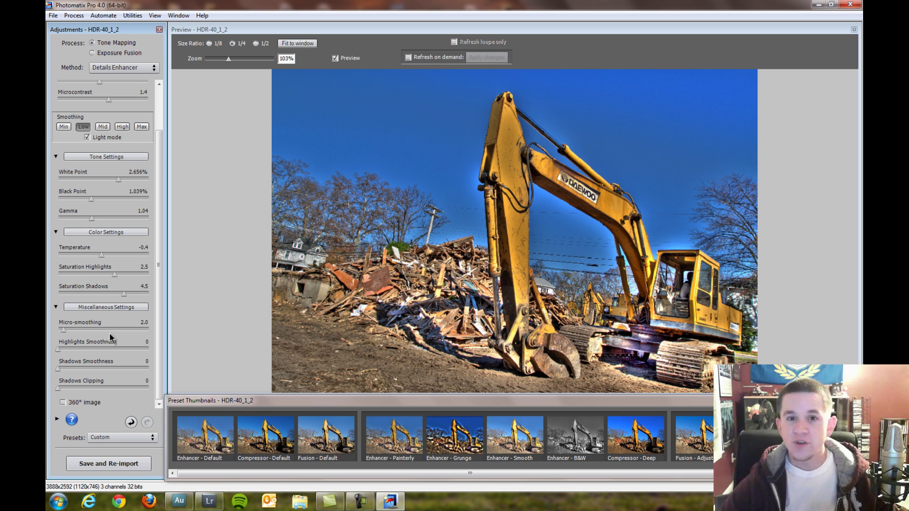
# - Test Micro-smoothing from off to 20.9, settle on 3.8, and set Highlights Smoothness to 53
pyautogui.moveTo(63, 330); pyautogui.dragTo(103, 328)
pyautogui.click(71, 330)
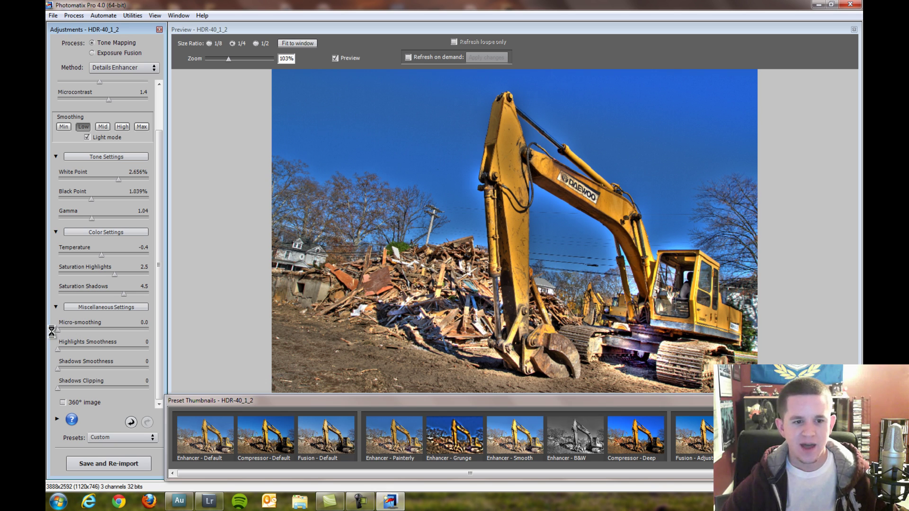
pyautogui.moveTo(70, 329); pyautogui.dragTo(56, 330)
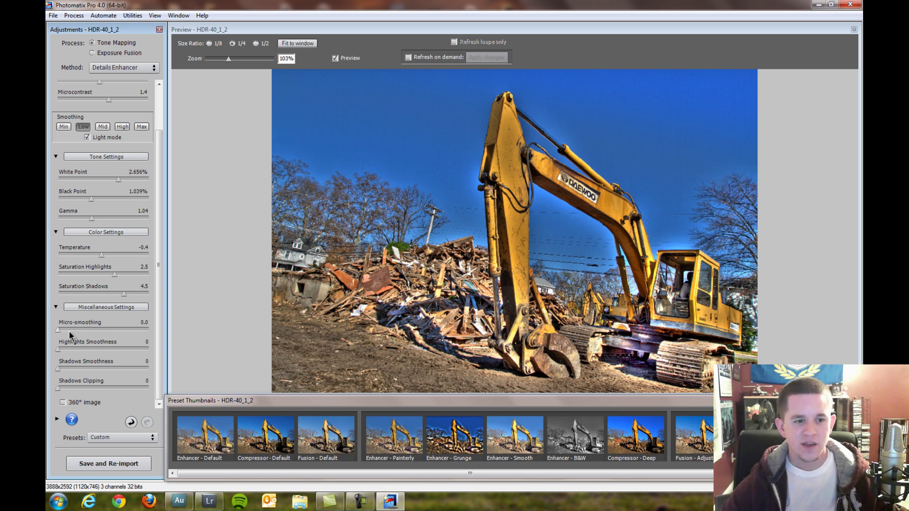
pyautogui.click(71, 330)
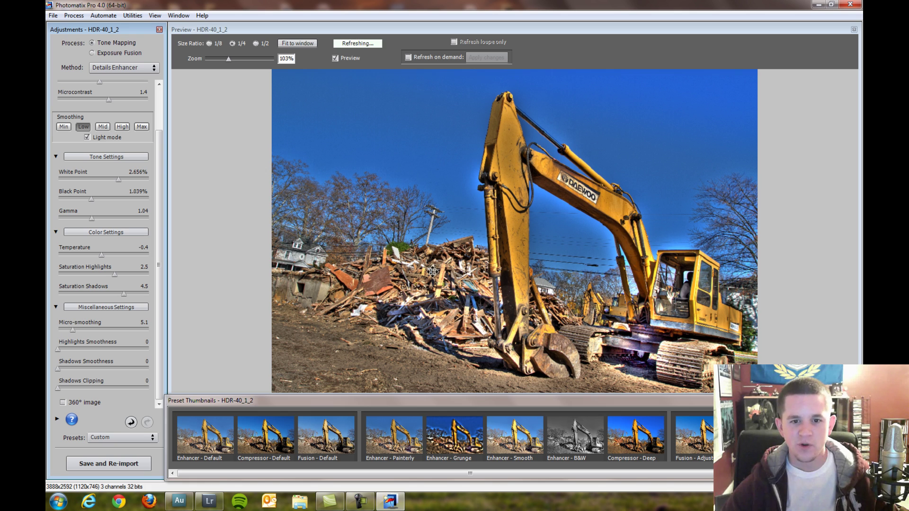
pyautogui.click(104, 328)
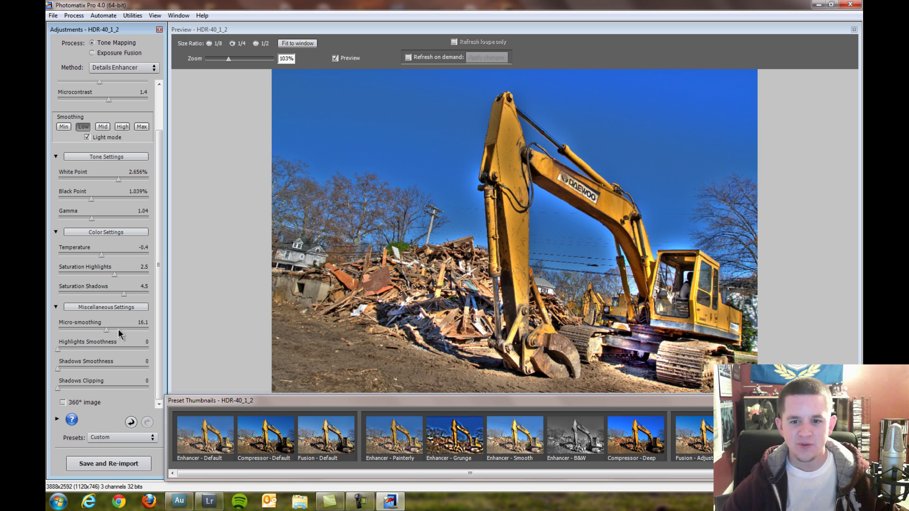
pyautogui.click(121, 330)
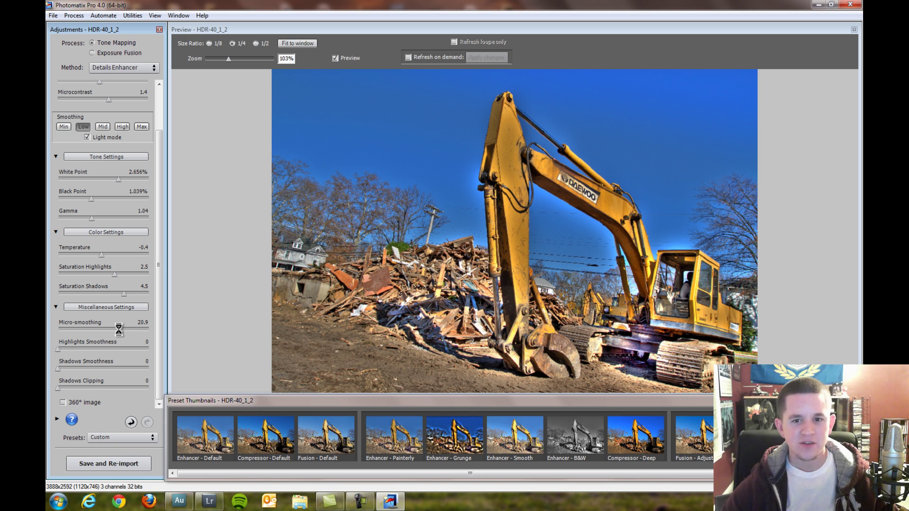
pyautogui.click(72, 329)
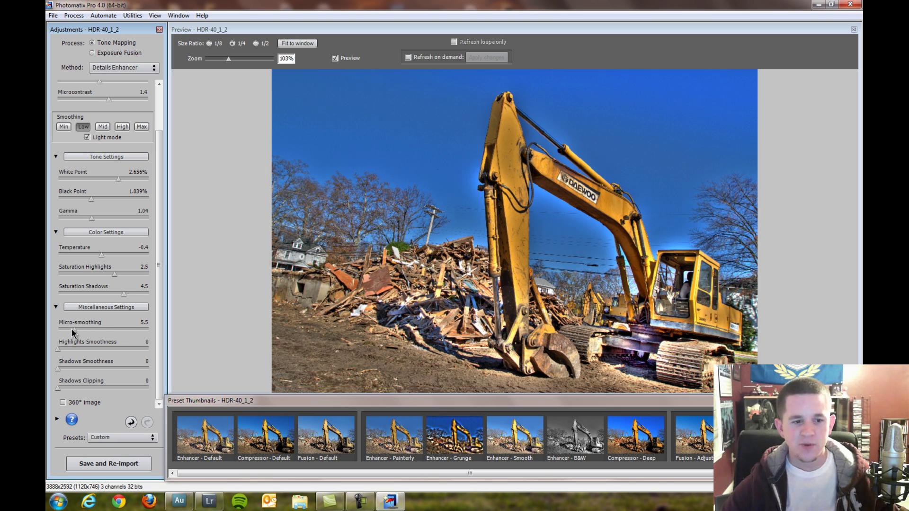
pyautogui.click(58, 329)
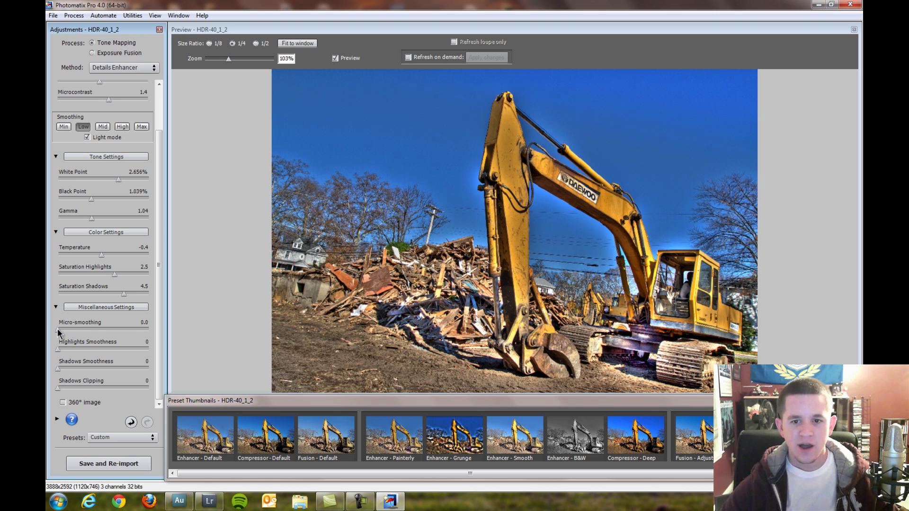
pyautogui.moveTo(60, 328); pyautogui.dragTo(65, 330)
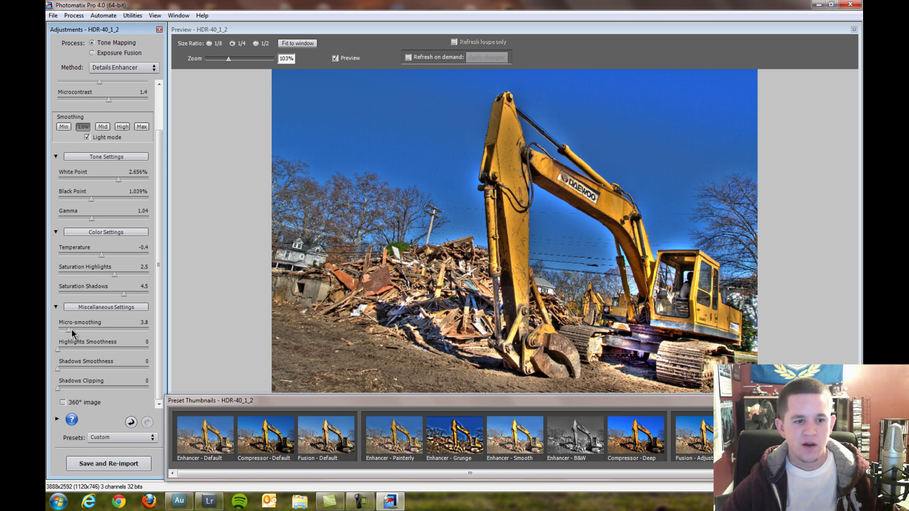
pyautogui.click(104, 349)
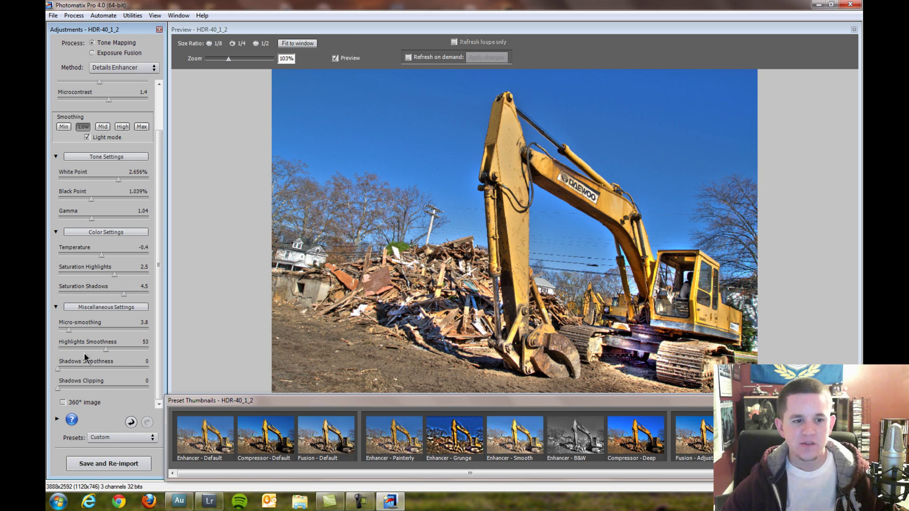
# - Drop Highlights Smoothness to 6 and lower Shadows Smoothness
pyautogui.press('Left')
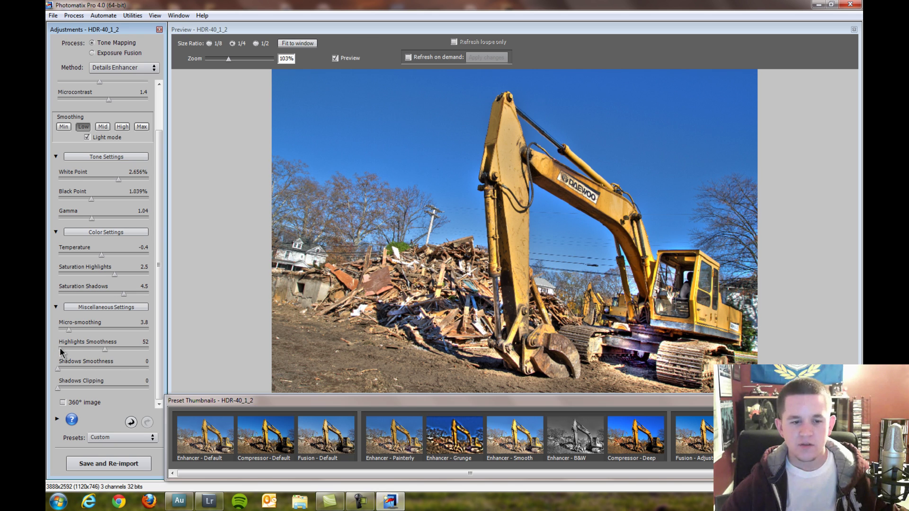
pyautogui.moveTo(104, 351); pyautogui.dragTo(64, 351)
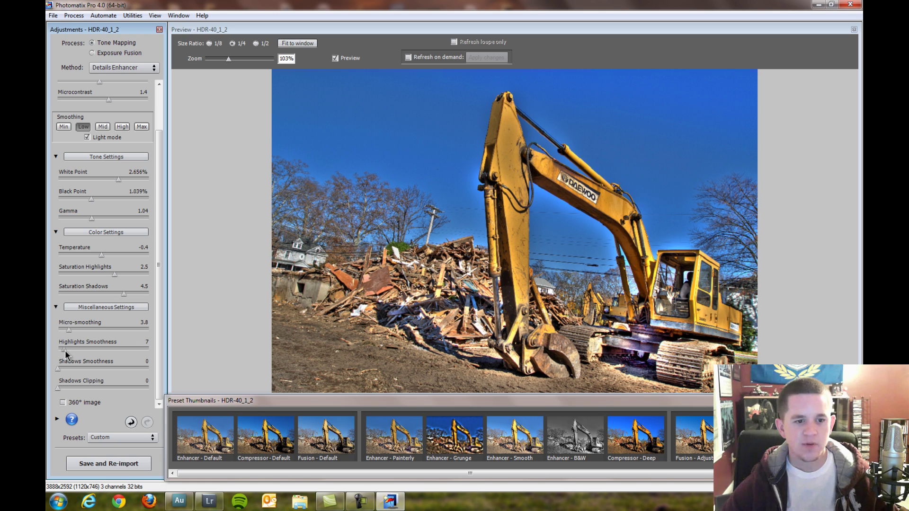
pyautogui.moveTo(64, 350); pyautogui.dragTo(62, 351)
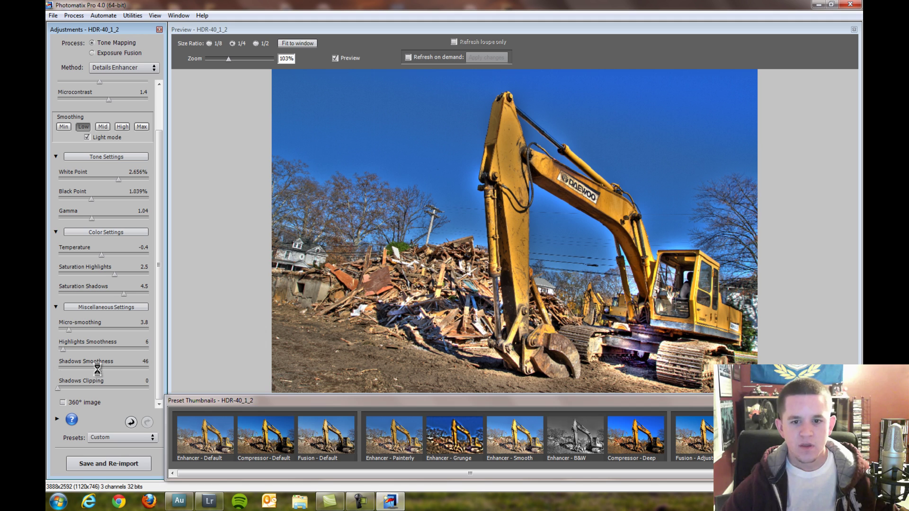
pyautogui.moveTo(98, 368); pyautogui.dragTo(71, 370)
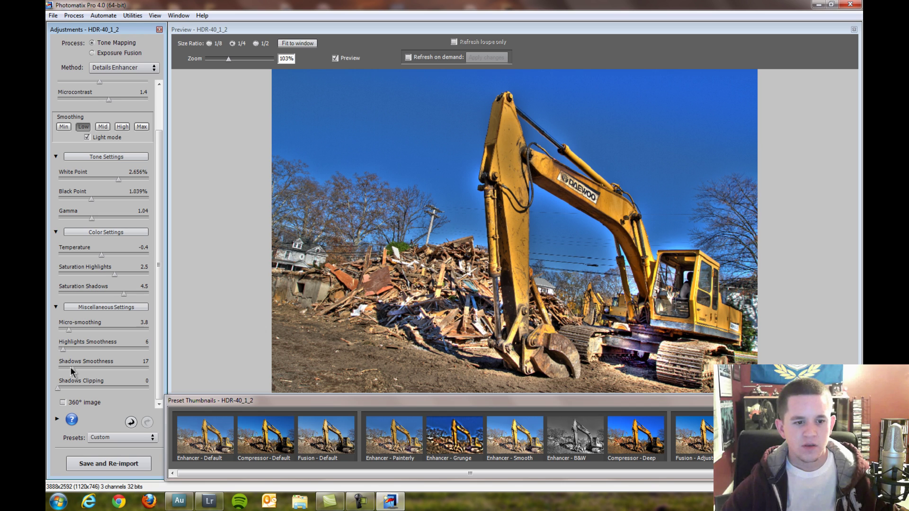
# - Compare Shadows Clipping settings between off and heavier values such as 47, 62 and 78
pyautogui.click(119, 386)
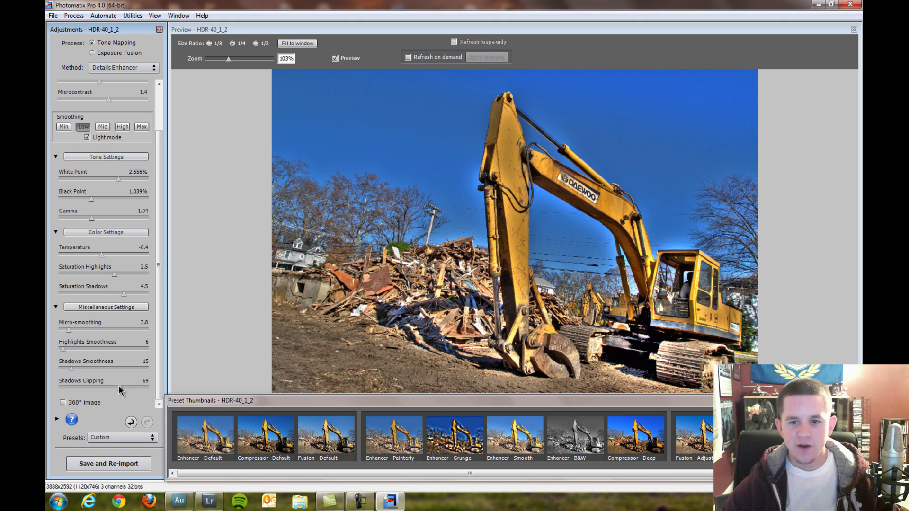
pyautogui.click(101, 386)
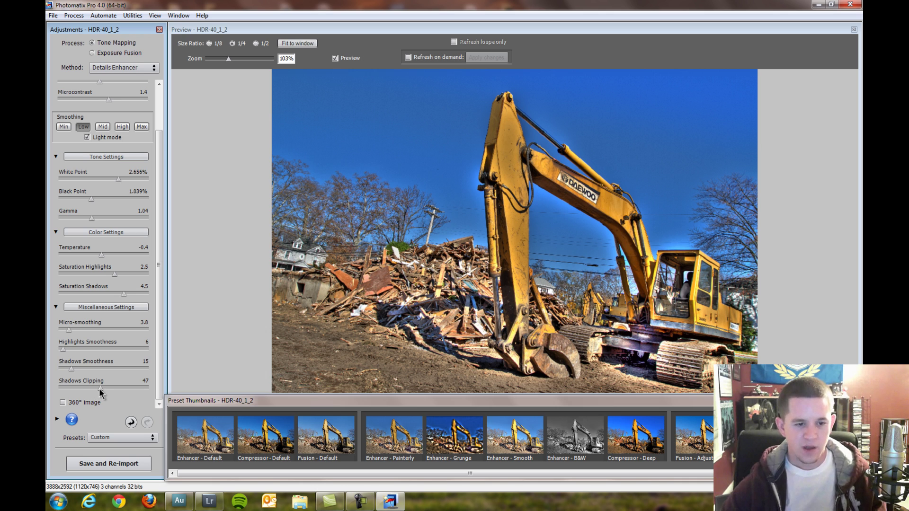
pyautogui.moveTo(100, 388); pyautogui.dragTo(48, 390)
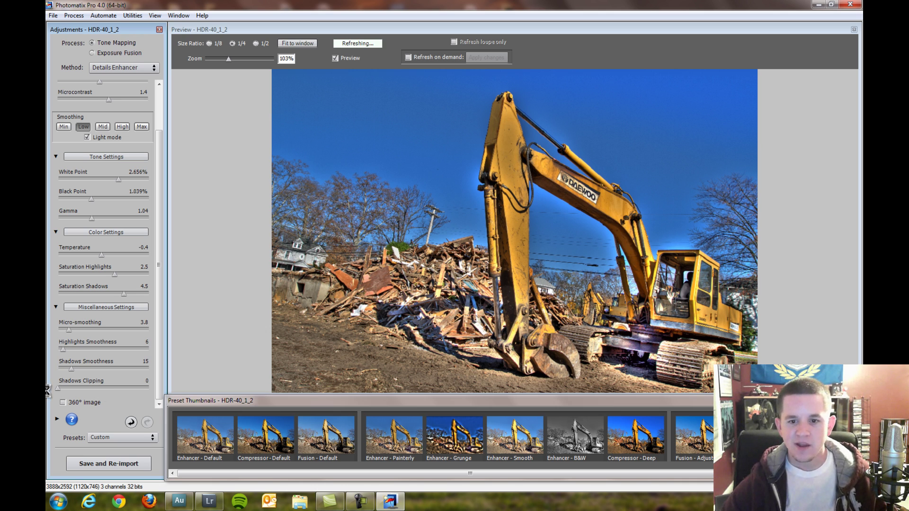
pyautogui.click(98, 388)
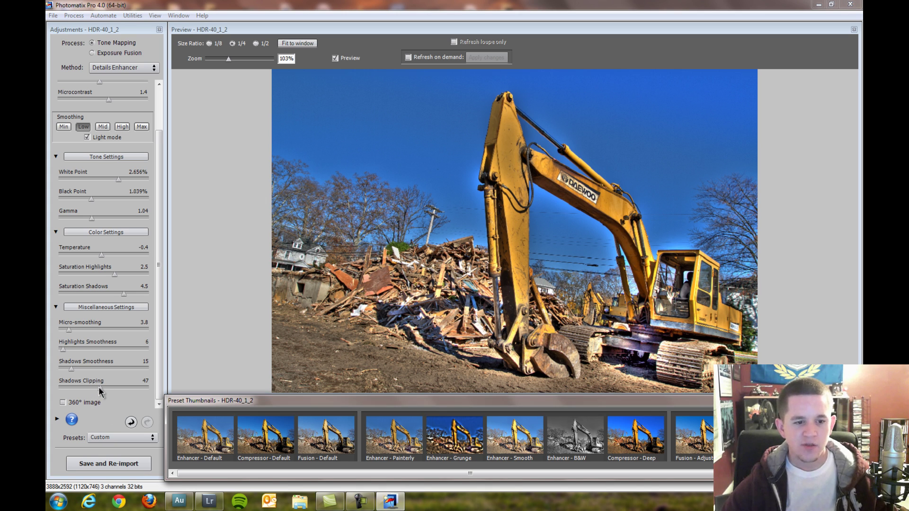
pyautogui.moveTo(99, 387); pyautogui.dragTo(48, 389)
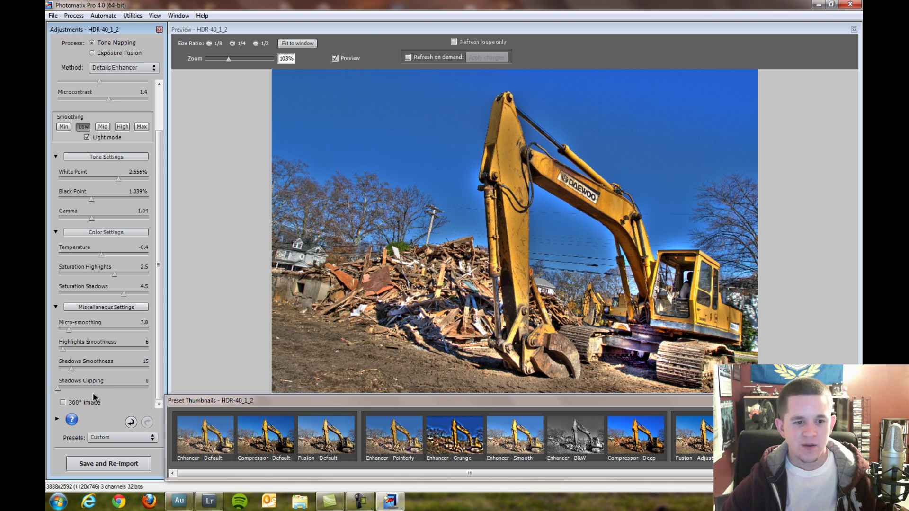
pyautogui.click(113, 387)
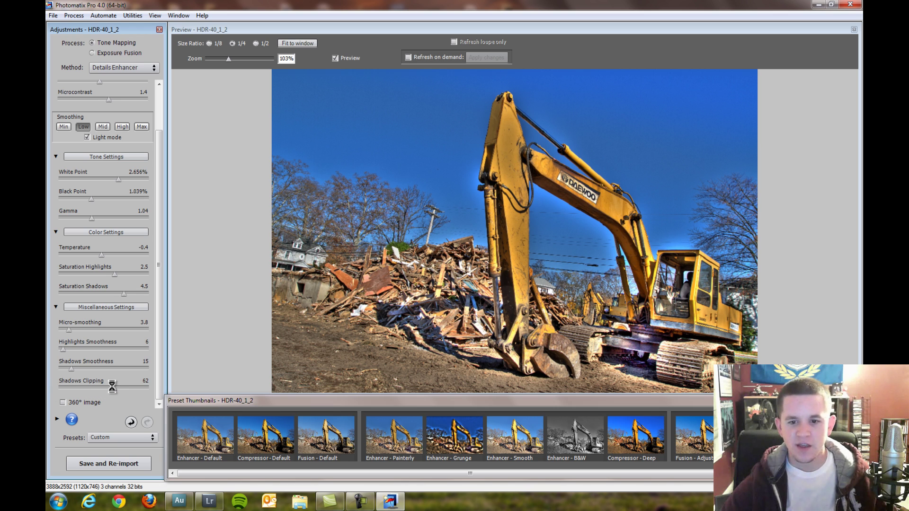
pyautogui.moveTo(112, 386); pyautogui.dragTo(127, 387)
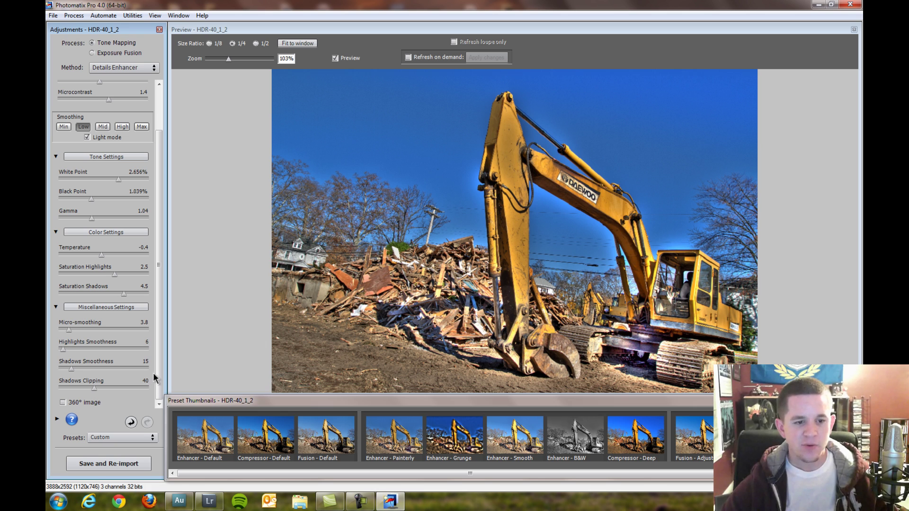
# - Try Strength near 100 and raise Microcontrast to 2.2
pyautogui.scroll(1, 158, 372)
pyautogui.moveTo(158, 372); pyautogui.dragTo(160, 293)
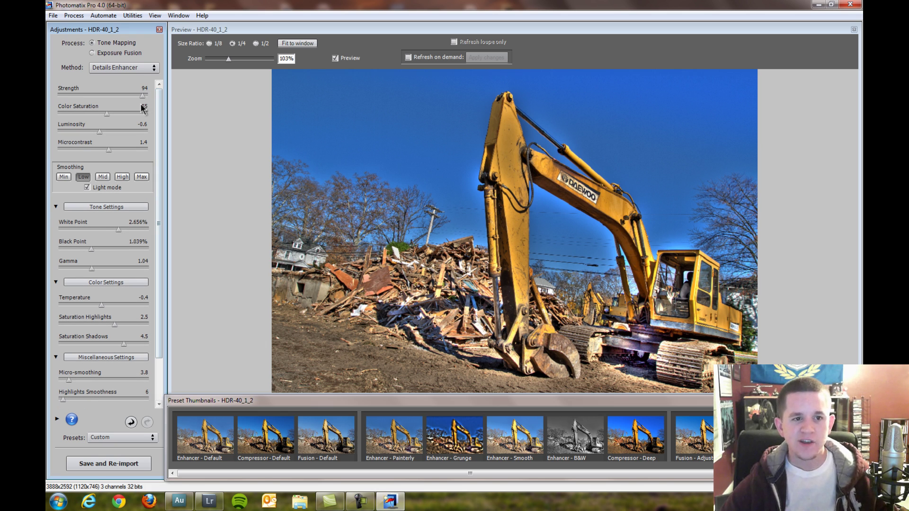
pyautogui.moveTo(143, 98); pyautogui.dragTo(148, 98)
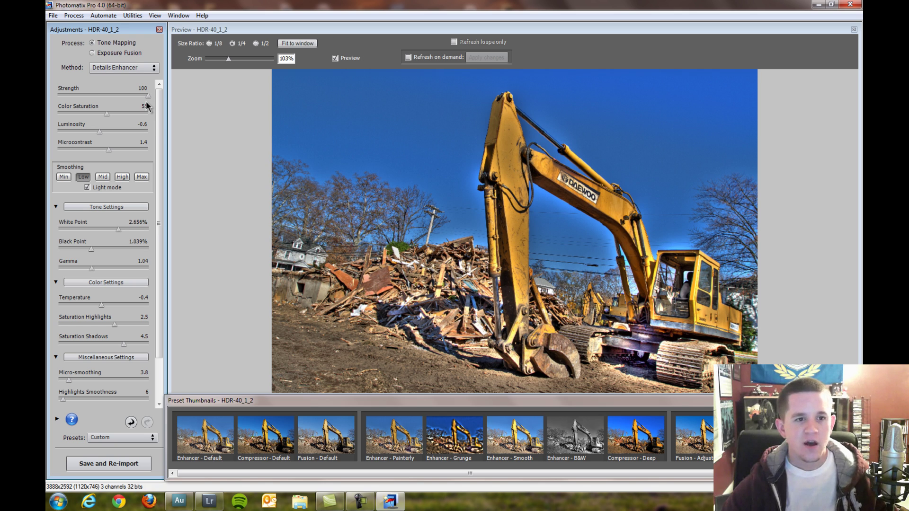
pyautogui.moveTo(148, 103); pyautogui.dragTo(144, 105)
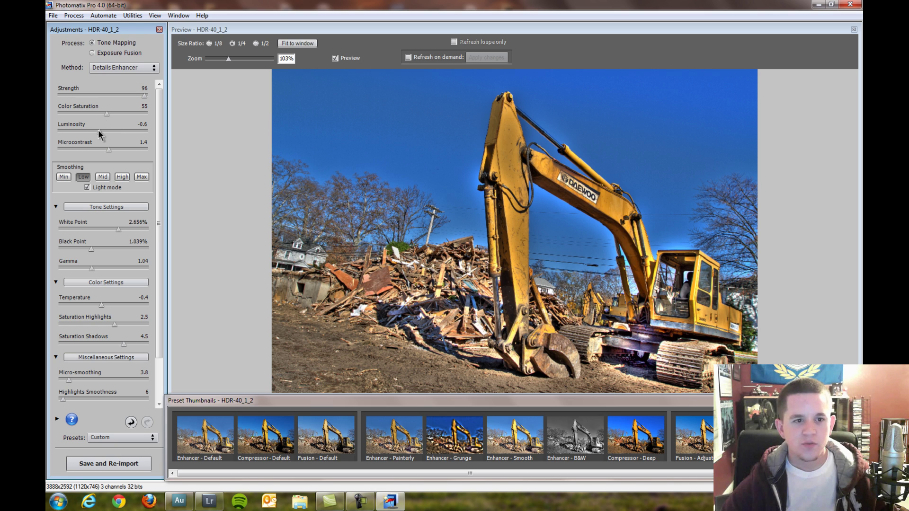
pyautogui.moveTo(109, 150); pyautogui.dragTo(99, 134)
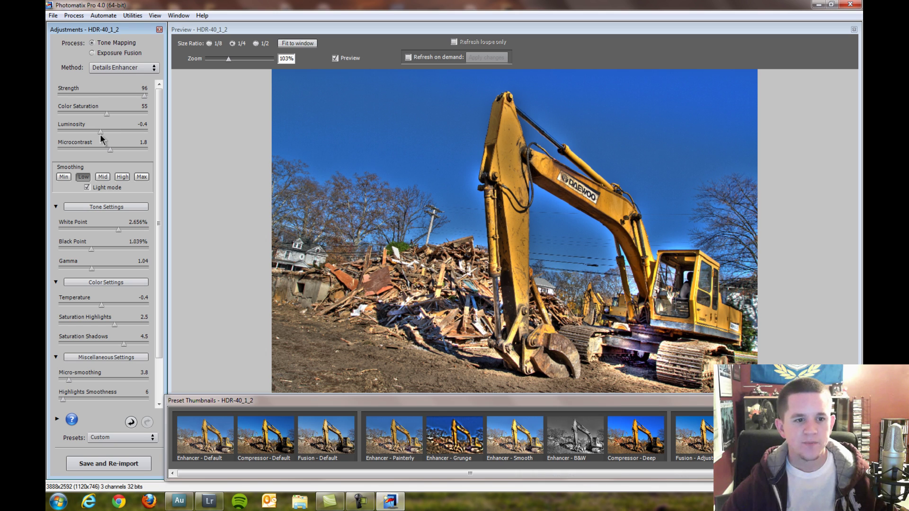
# - Raise the White Point to about 4.086% and Gamma to 1.09
pyautogui.moveTo(119, 231); pyautogui.dragTo(125, 232)
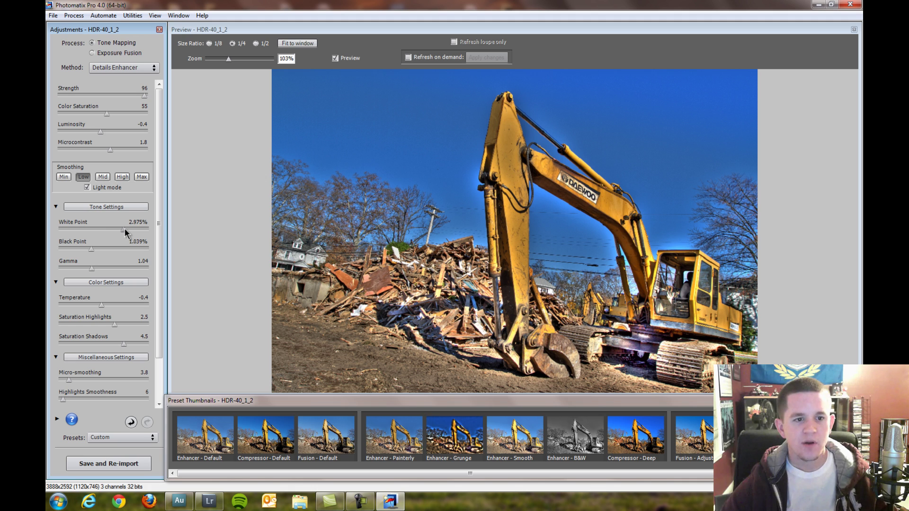
pyautogui.moveTo(124, 228); pyautogui.dragTo(125, 228)
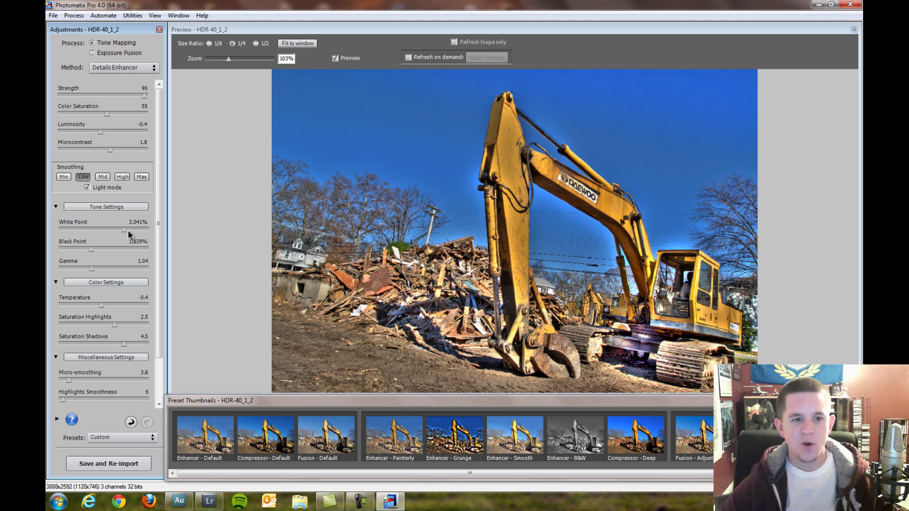
pyautogui.click(129, 230)
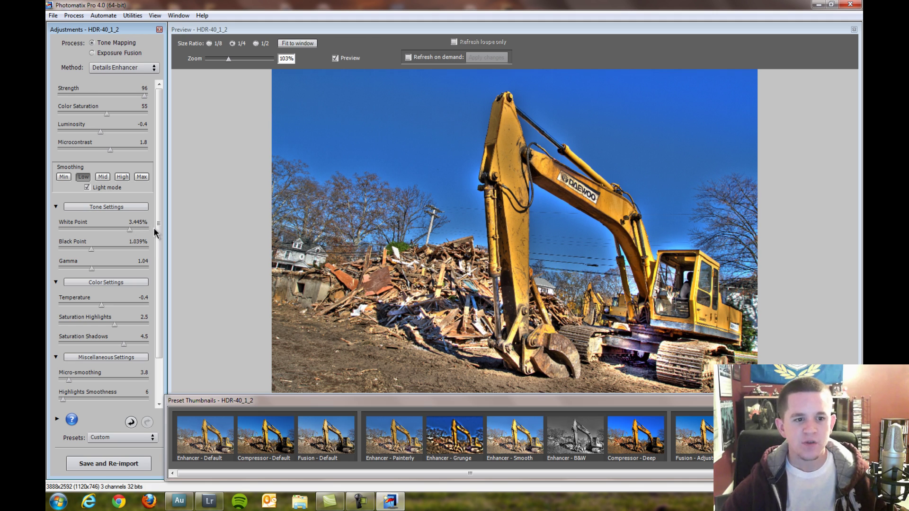
pyautogui.moveTo(160, 226); pyautogui.dragTo(155, 268)
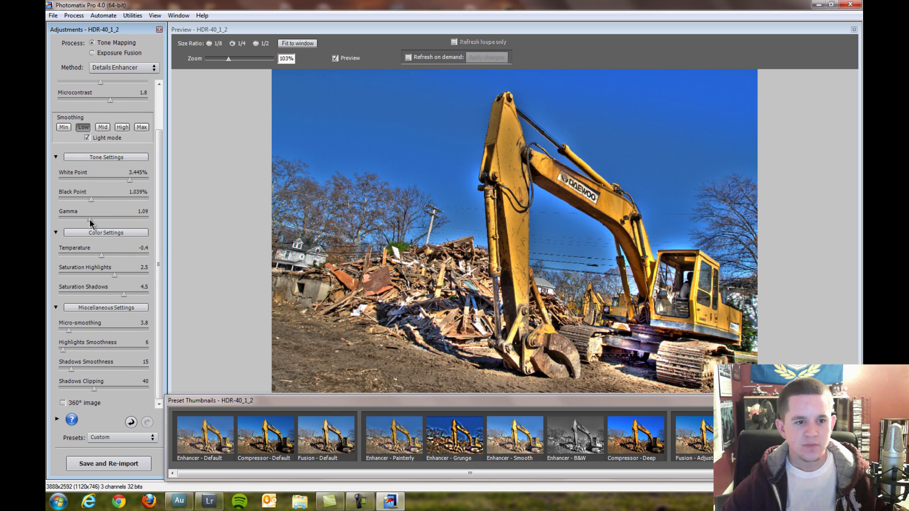
pyautogui.moveTo(90, 220); pyautogui.dragTo(91, 220)
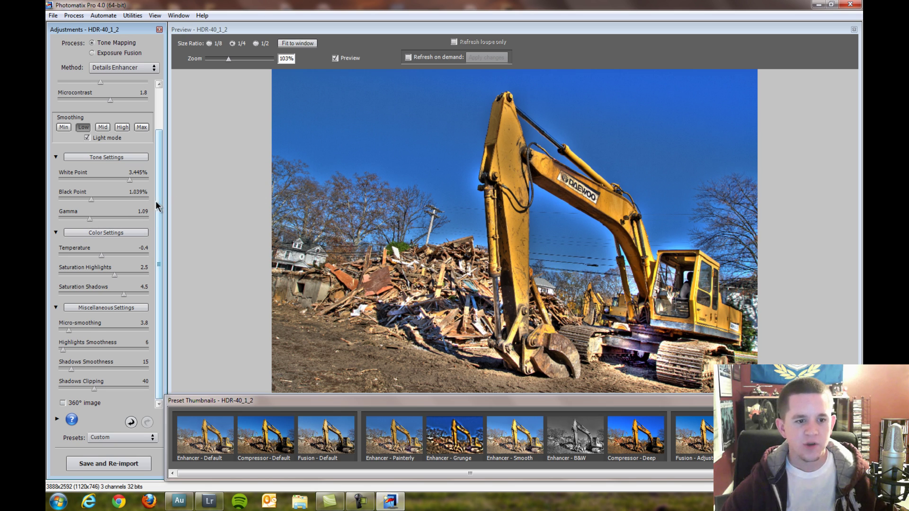
pyautogui.moveTo(158, 217); pyautogui.dragTo(160, 168)
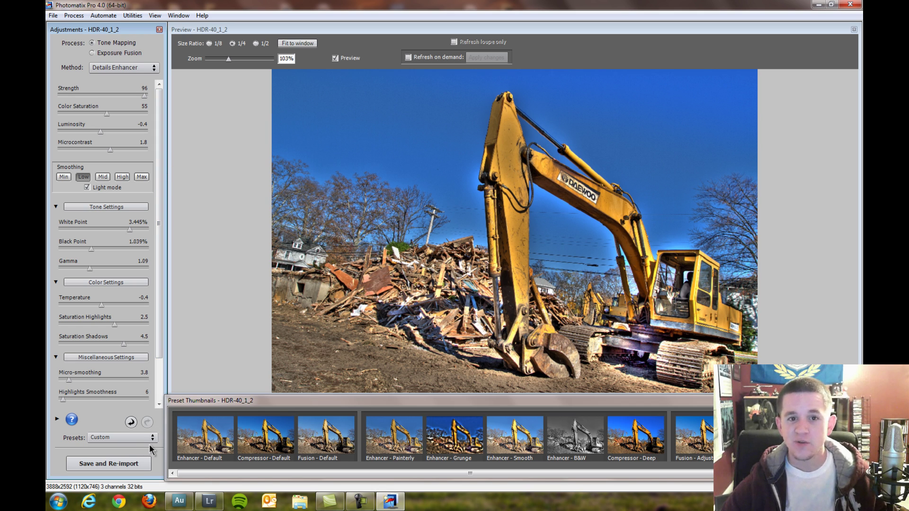
# - Save and re-import the tone-mapped result over HDR-40_1_2.tif, then return to Lightroom
pyautogui.click(117, 462)
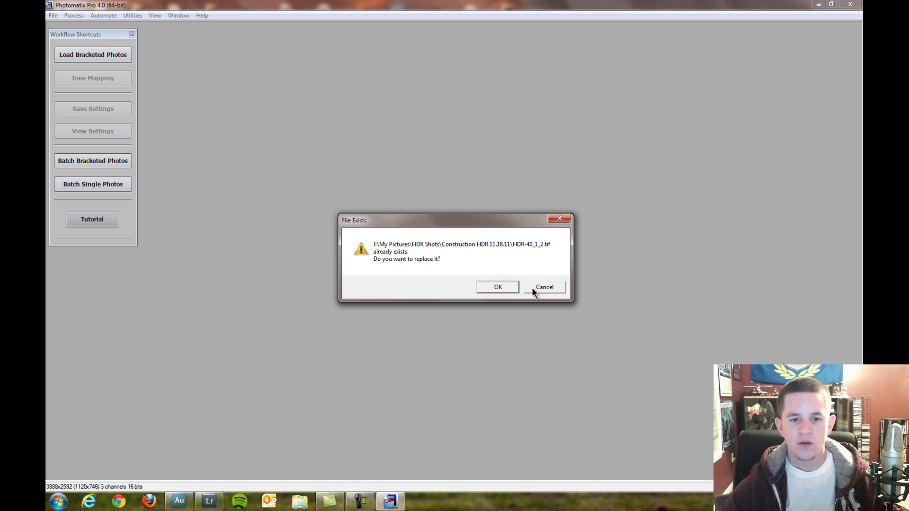
pyautogui.click(507, 287)
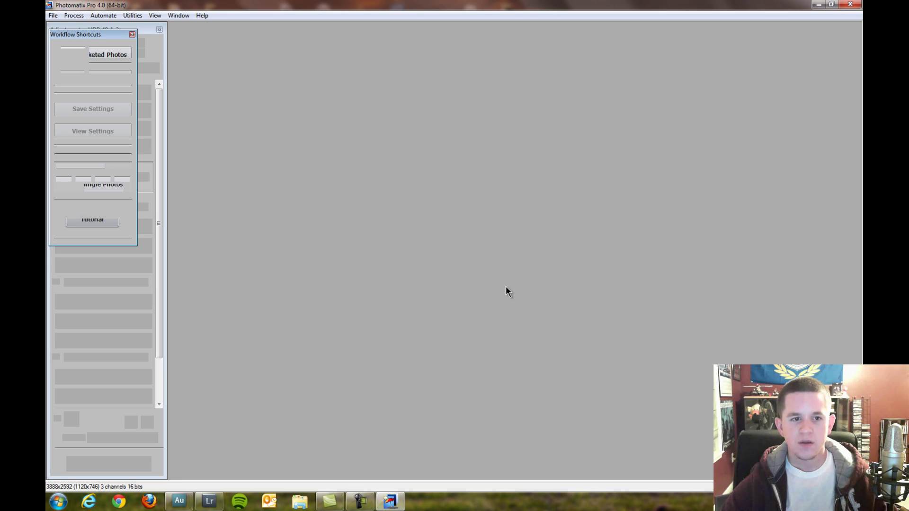
pyautogui.hotkey('alt', 'Tab')
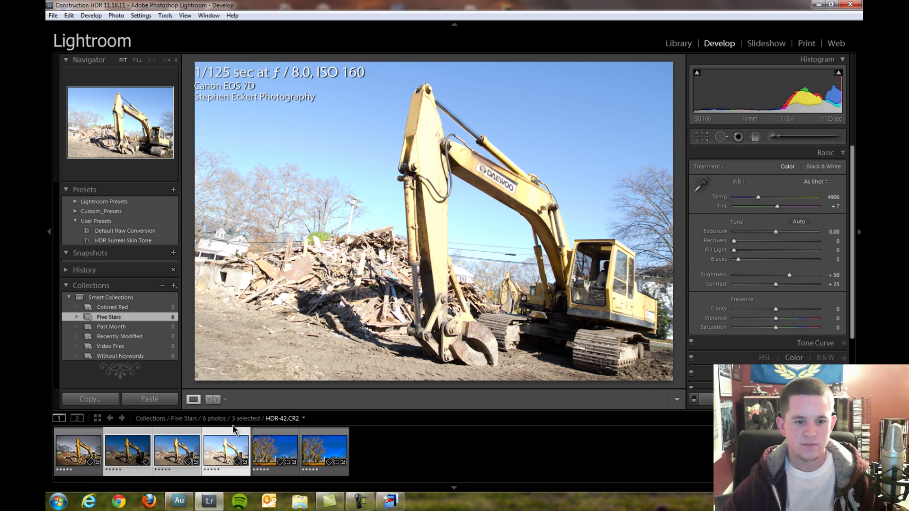
# - Show All Photographs in the filmstrip and compare HDR-40_1_2.tif's Normal HDR snapshot with the raw CR2 shots
pyautogui.click(253, 420)
pyautogui.click(291, 318)
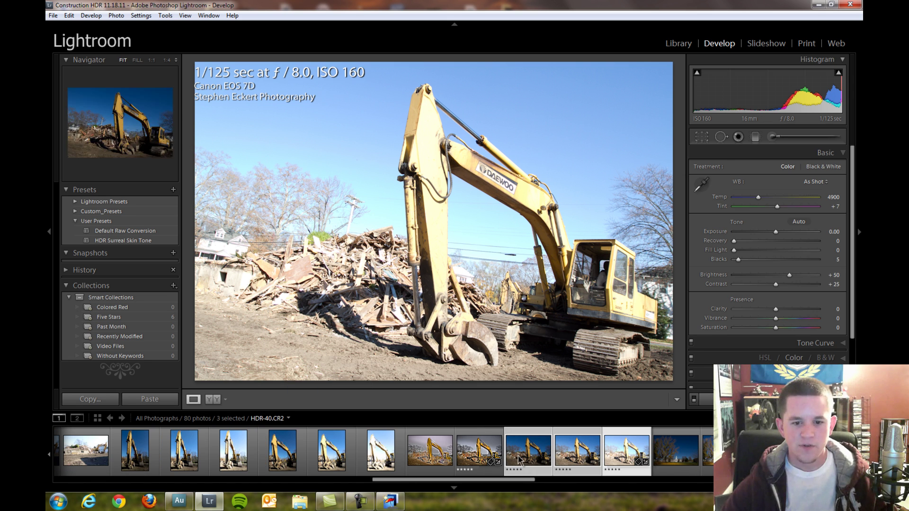
pyautogui.click(481, 442)
pyautogui.click(436, 440)
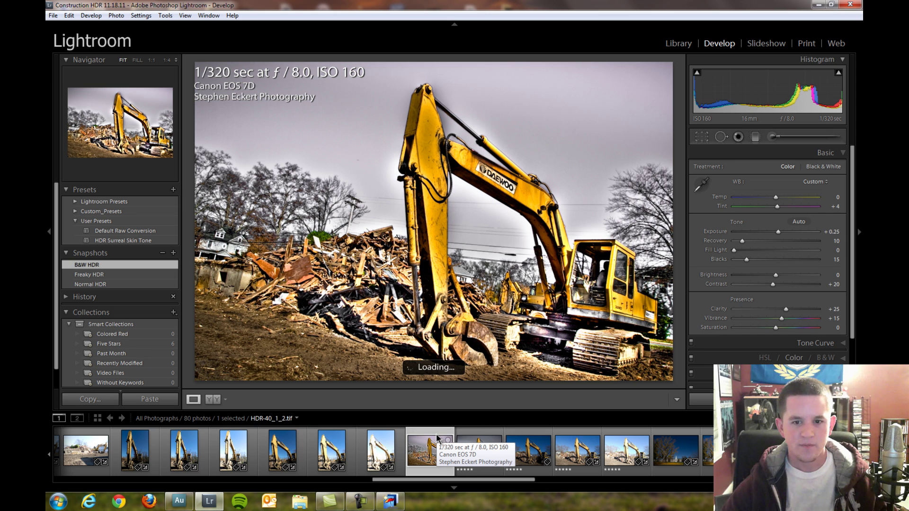
pyautogui.click(106, 284)
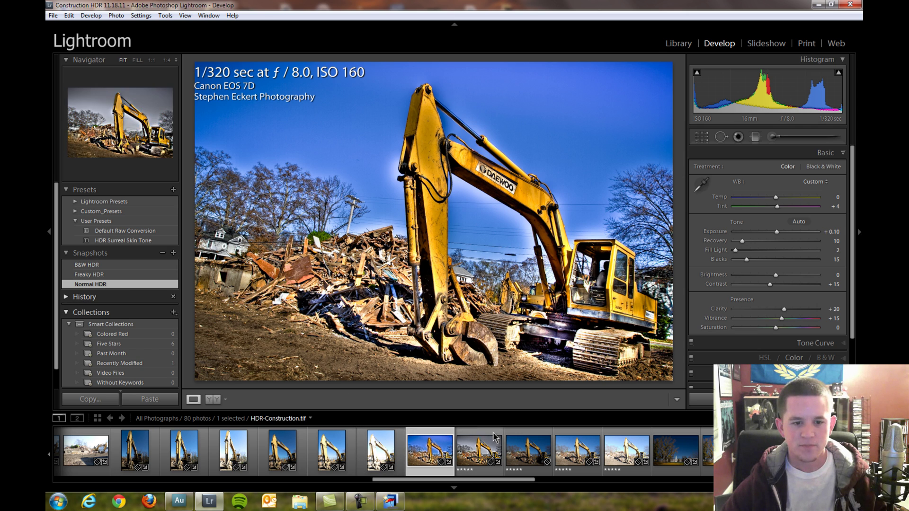
pyautogui.click(527, 447)
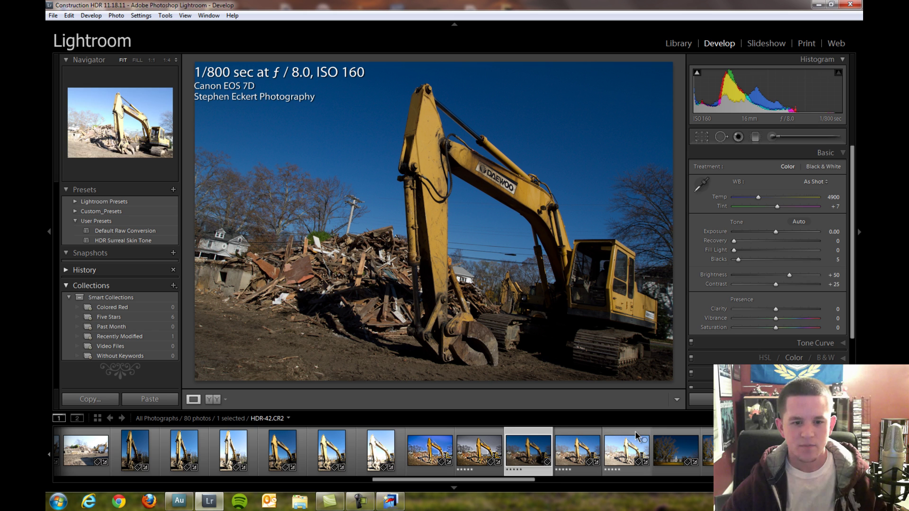
pyautogui.click(627, 443)
# - Reselect HDR-40_1_2.tif from All Photographs and reset all Basic settings with Ctrl+Shift+R
pyautogui.click(267, 419)
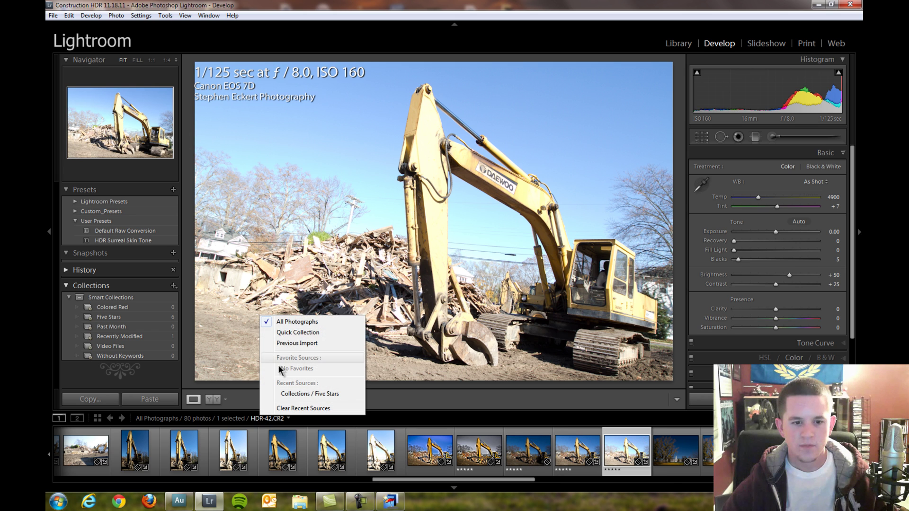
pyautogui.click(283, 323)
pyautogui.click(484, 439)
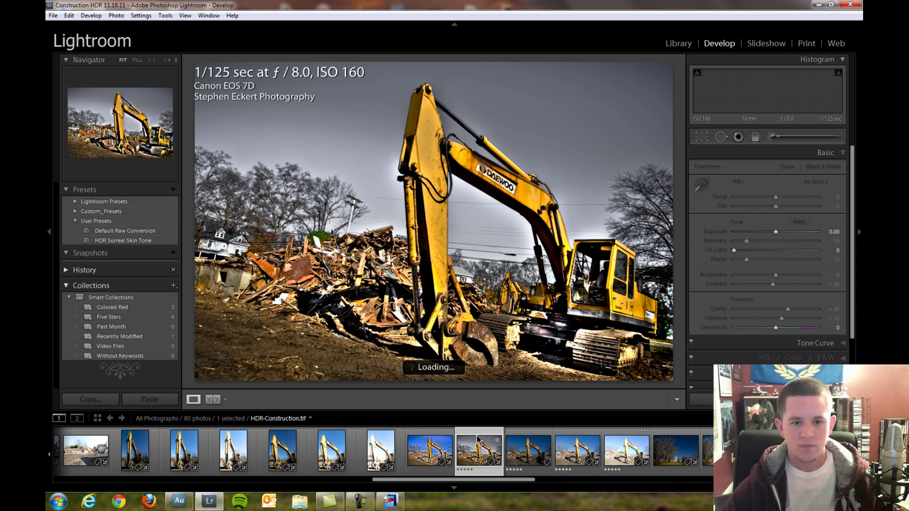
pyautogui.click(415, 438)
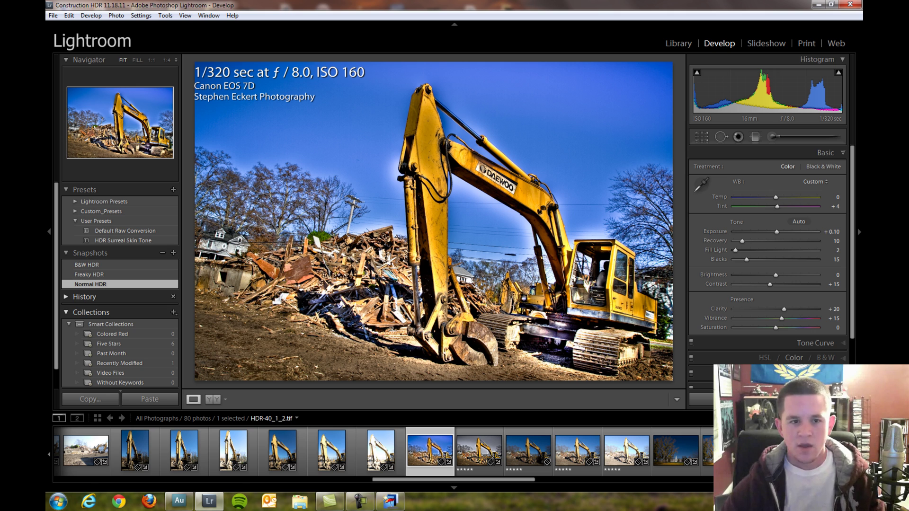
pyautogui.hotkey('ctrl', 'shift', 'r')
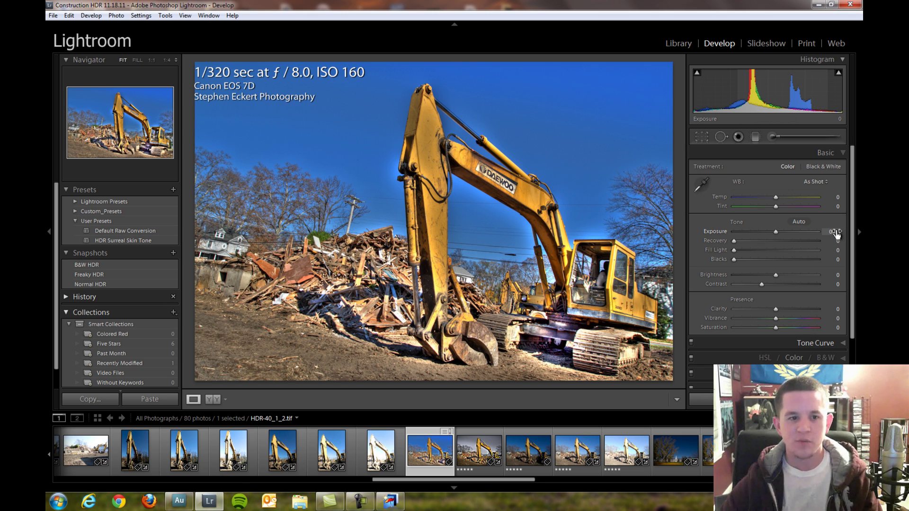
# - Nudge Blacks up, set Contrast to +16 and Vibrance to +20
pyautogui.click(833, 232)
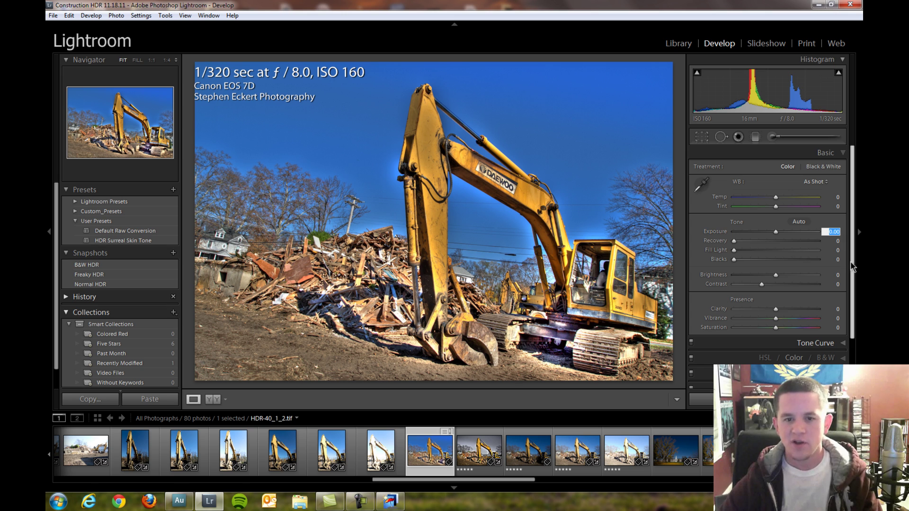
pyautogui.press('Tab')
pyautogui.press('Tab')
pyautogui.press('Tab')
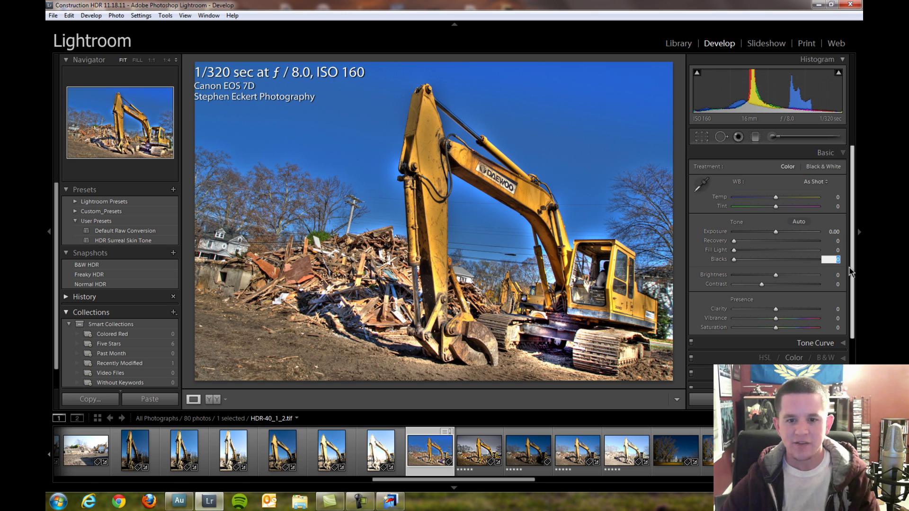
pyautogui.press('Up')
pyautogui.press('Up')
pyautogui.press('Up')
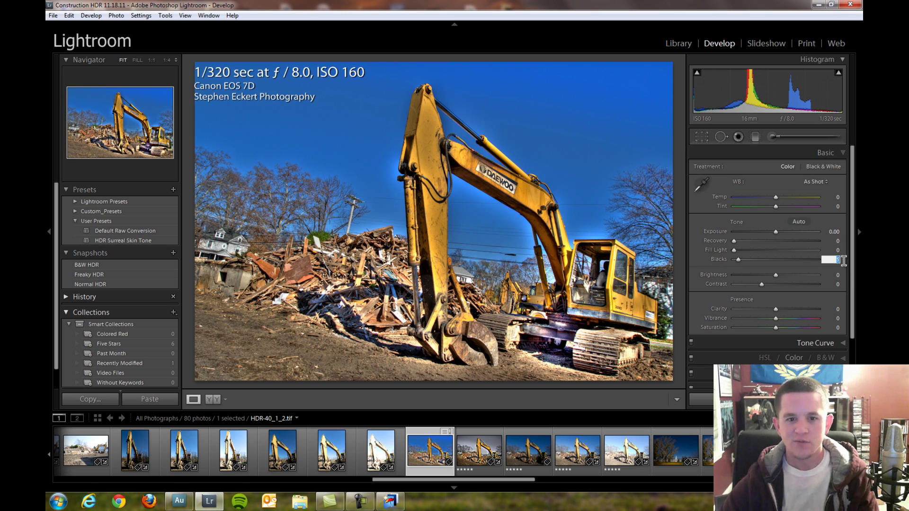
pyautogui.click(836, 284)
pyautogui.hotkey('shift', 'Up')
pyautogui.hotkey('shift', 'Up')
pyautogui.hotkey('shift', 'Up')
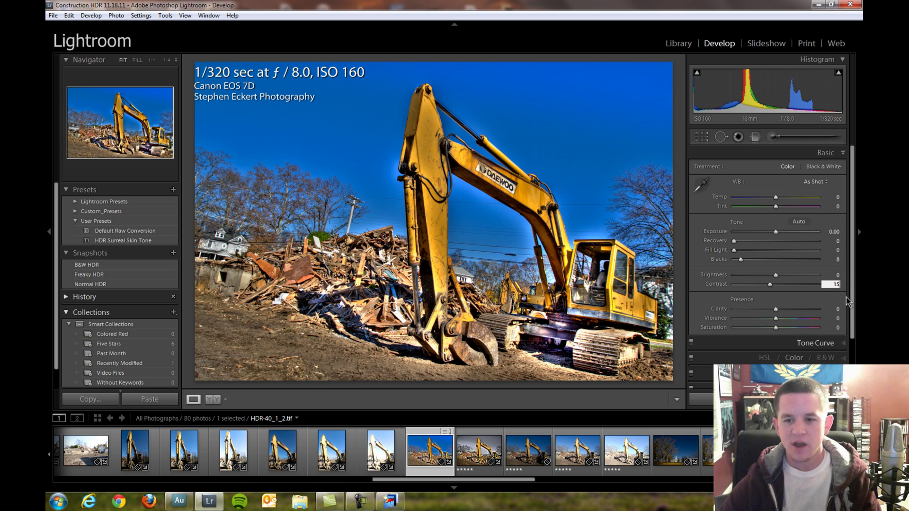
pyautogui.press('Up')
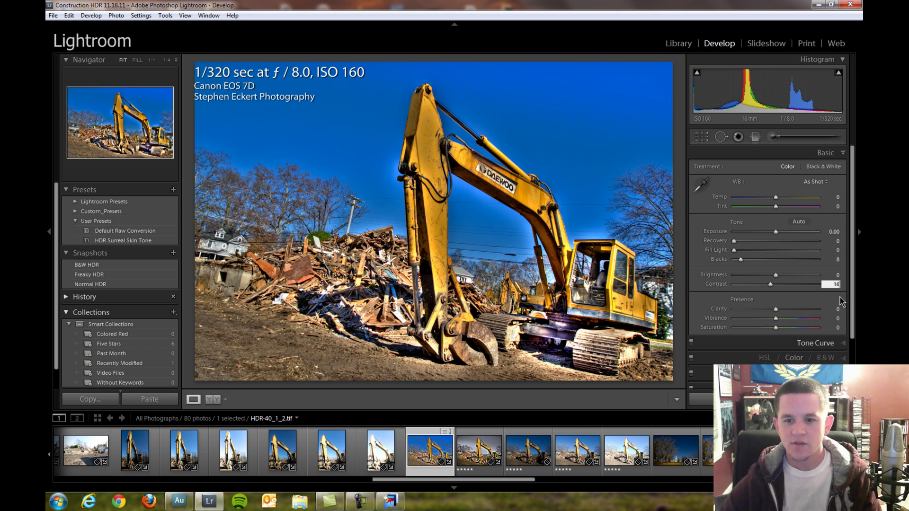
pyautogui.click(836, 309)
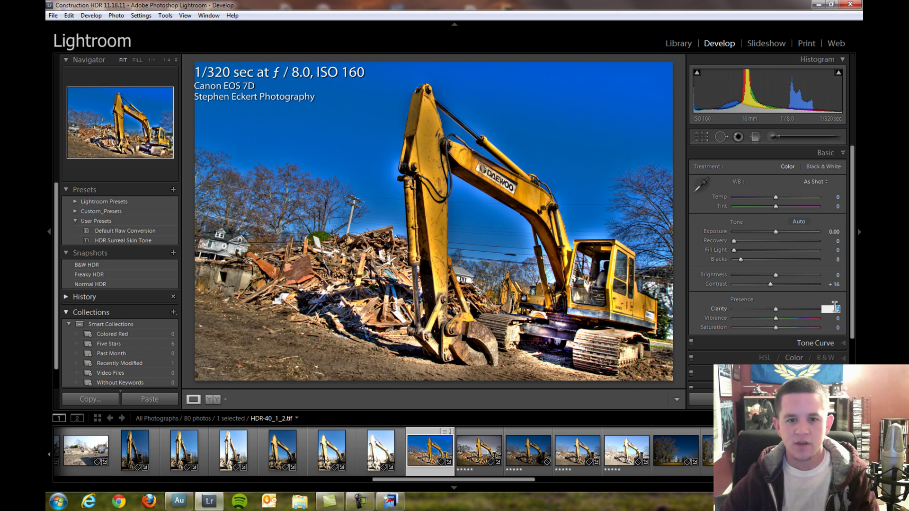
pyautogui.write('70')
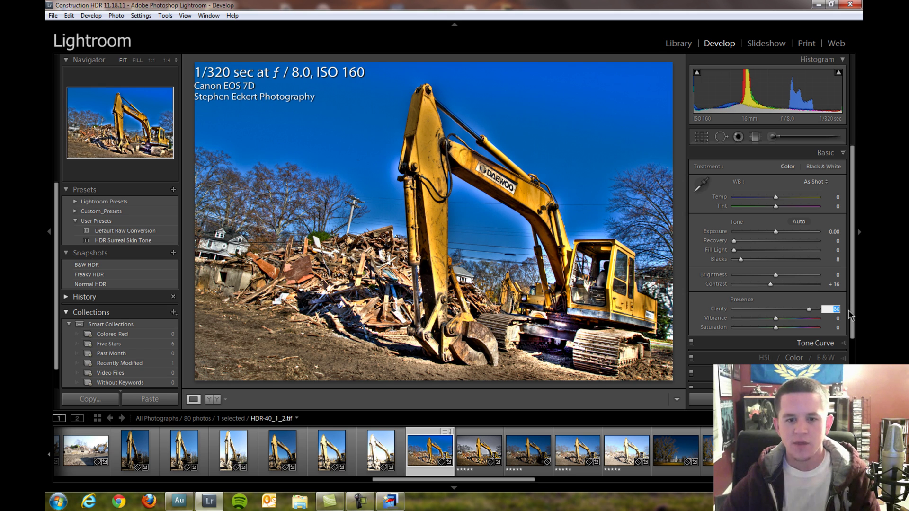
pyautogui.write('0')
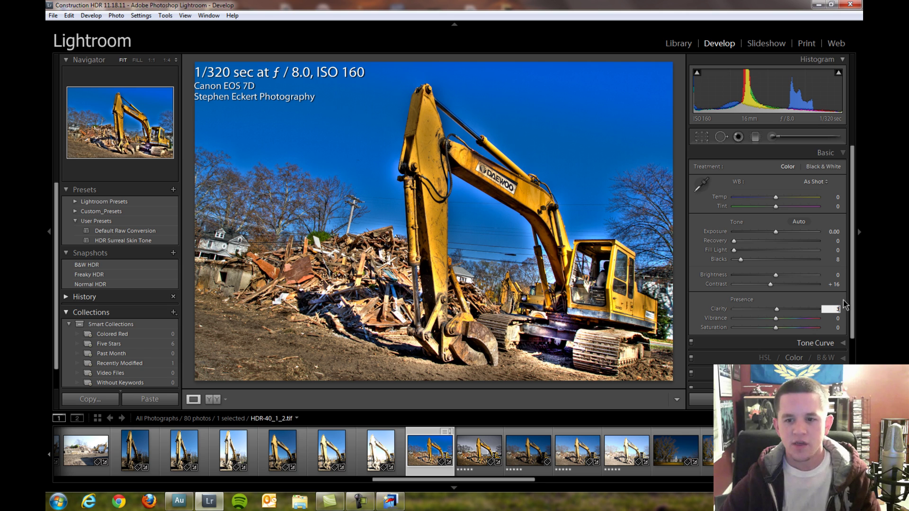
pyautogui.click(835, 318)
pyautogui.write('50')
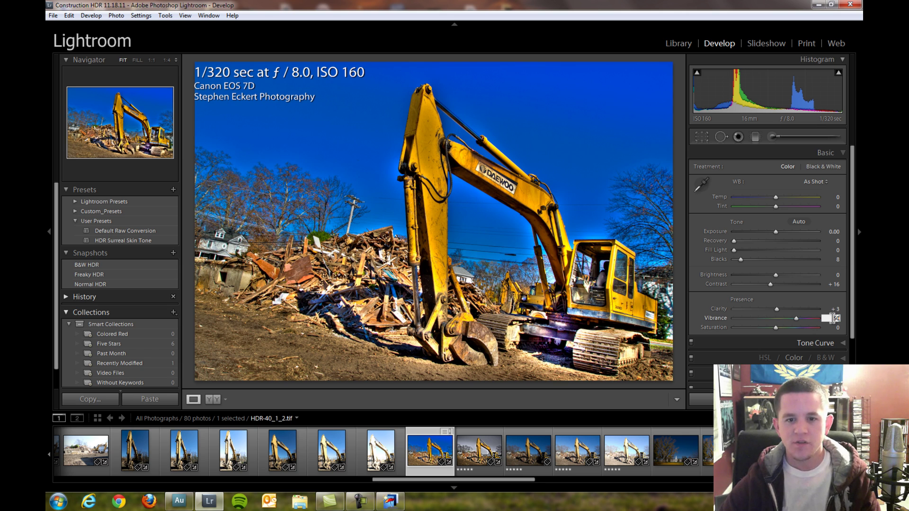
pyautogui.click(838, 328)
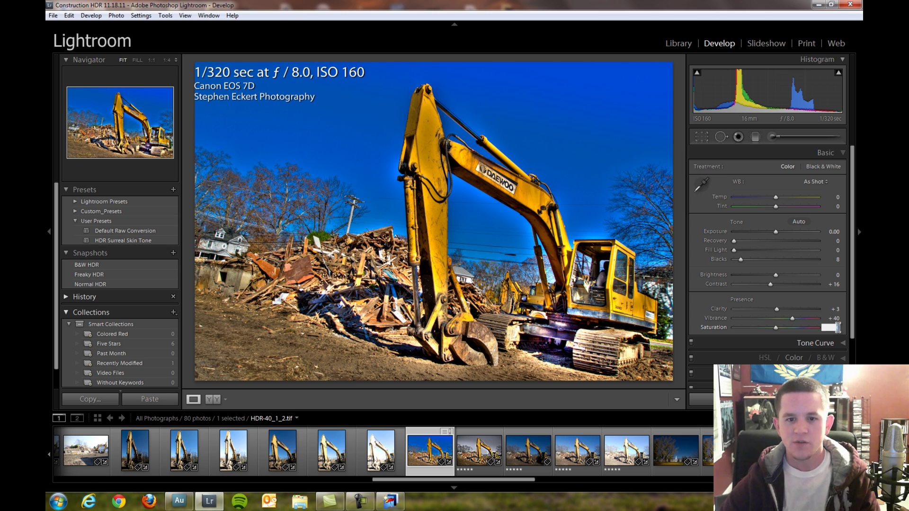
pyautogui.click(834, 318)
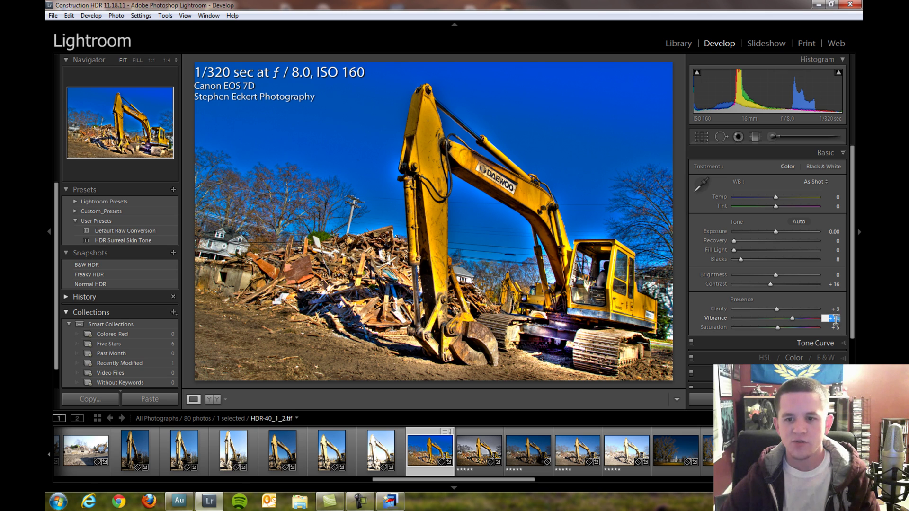
pyautogui.write('20')
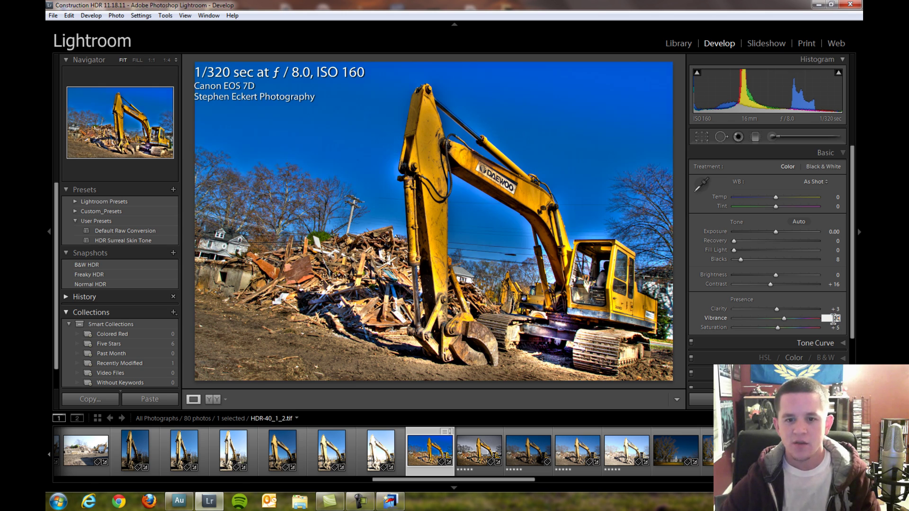
# - Clear Brightness, set Fill Light to 4 and Recovery to 10
pyautogui.click(836, 275)
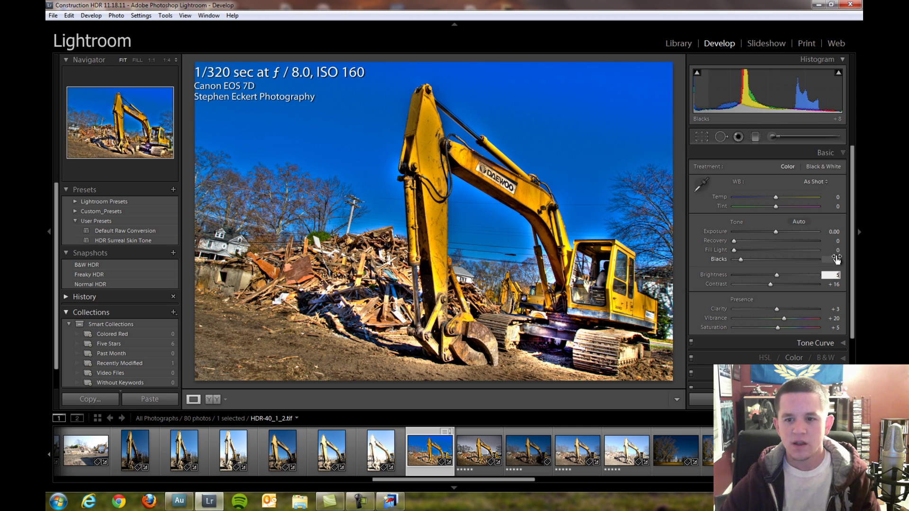
pyautogui.press('BackSpace')
pyautogui.write('0')
pyautogui.click(836, 250)
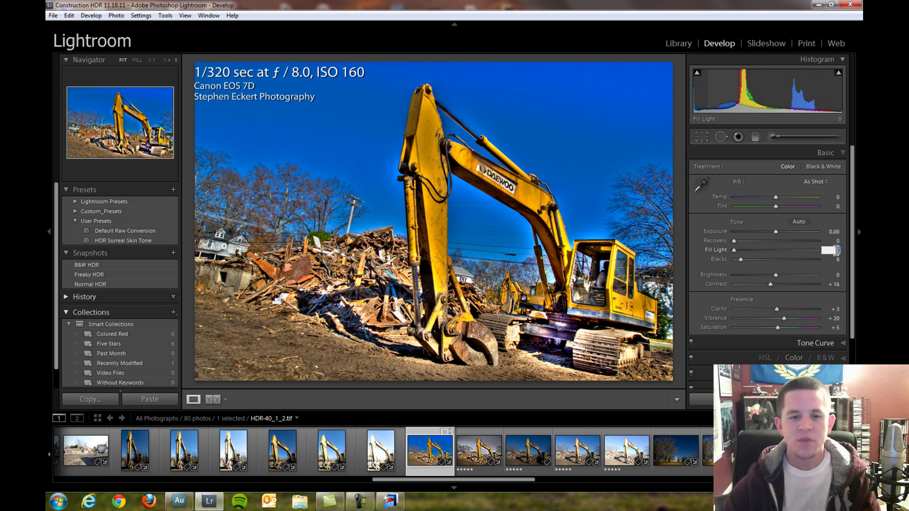
pyautogui.write('2')
pyautogui.press('BackSpace')
pyautogui.write('4')
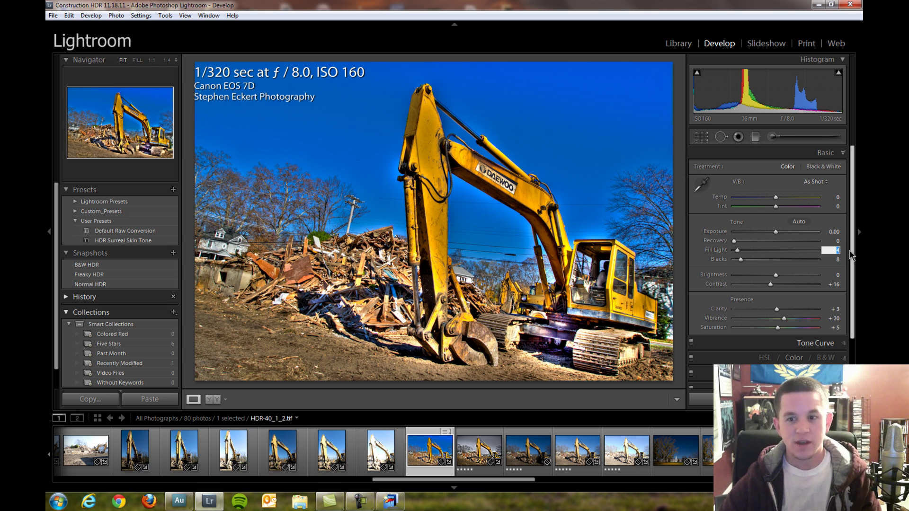
pyautogui.click(837, 241)
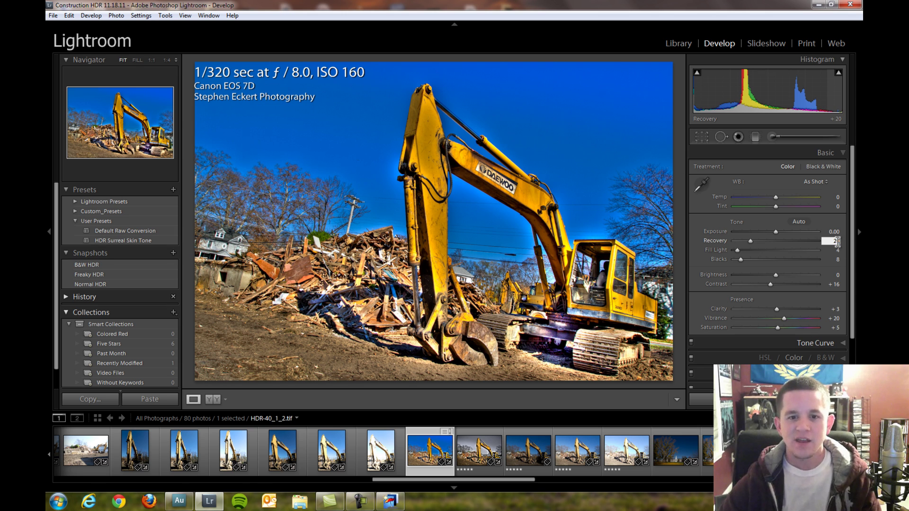
pyautogui.write('20')
pyautogui.press('Return')
pyautogui.write('50')
pyautogui.press('Return')
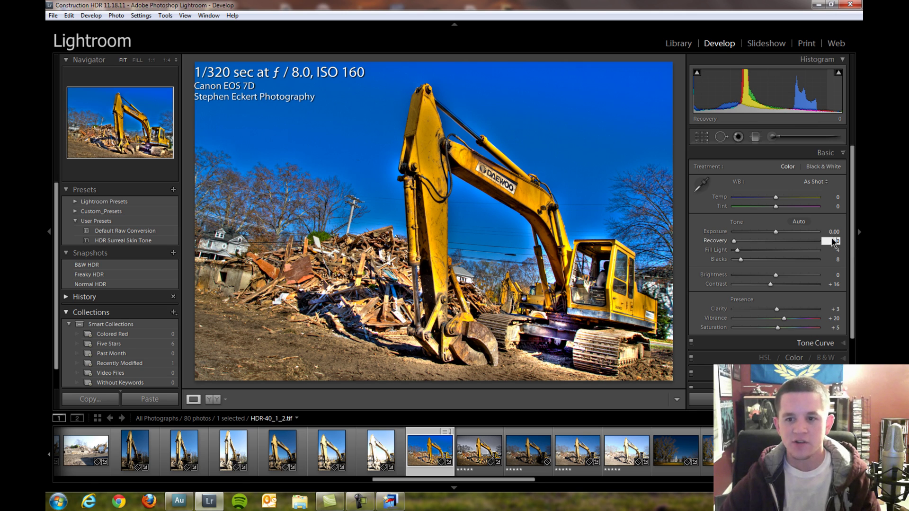
pyautogui.write('10')
# - Set Blacks to 10 and Clarity to 15
pyautogui.click(836, 275)
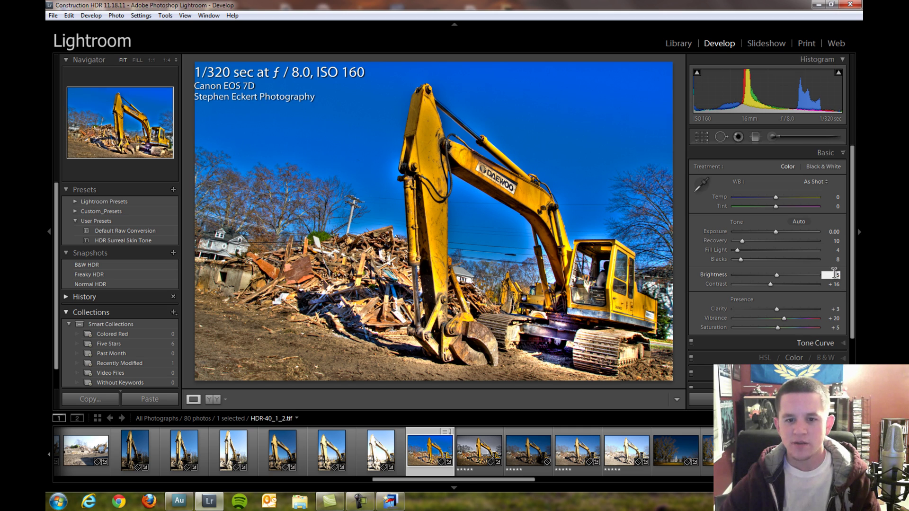
pyautogui.click(836, 260)
pyautogui.write('10')
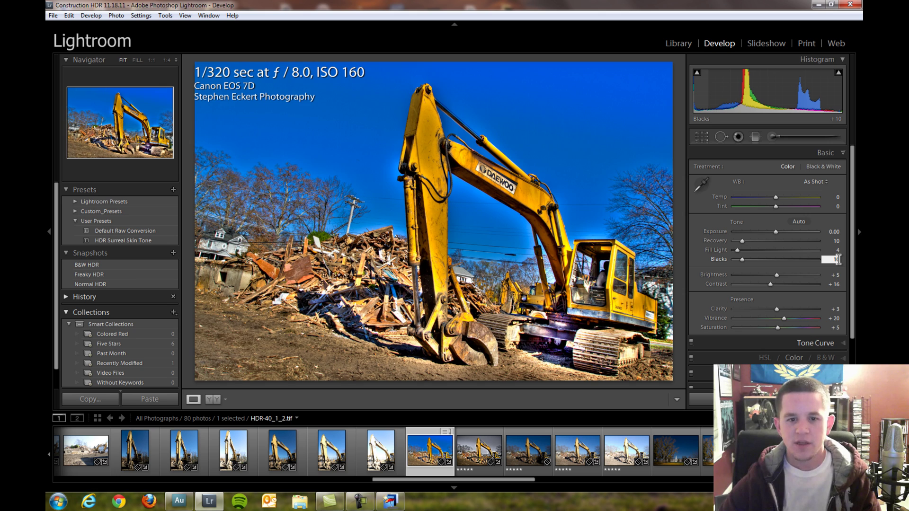
pyautogui.scroll(-1, 836, 294)
pyautogui.click(832, 276)
pyautogui.write('5')
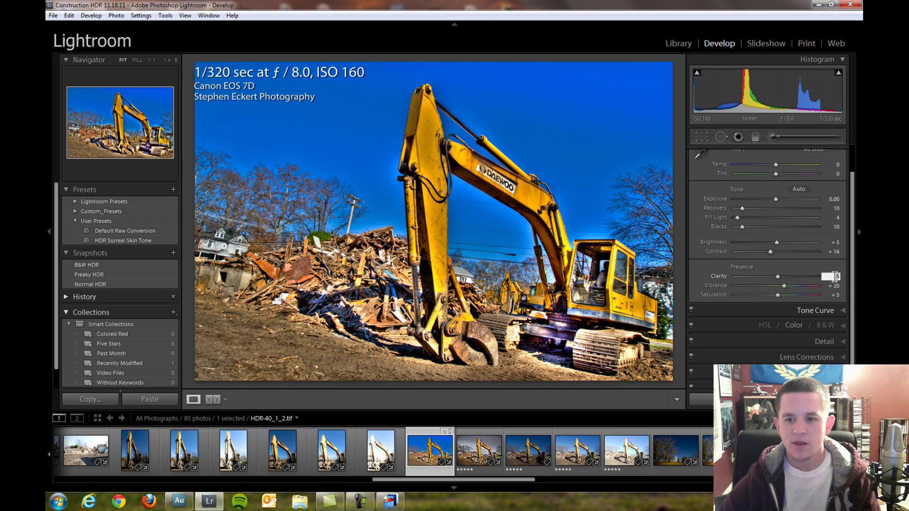
pyautogui.press('BackSpace')
pyautogui.write('15')
# - Expand the Tone Curve panel and keep the Point Curve at Linear
pyautogui.scroll(-1, 836, 303)
pyautogui.click(829, 295)
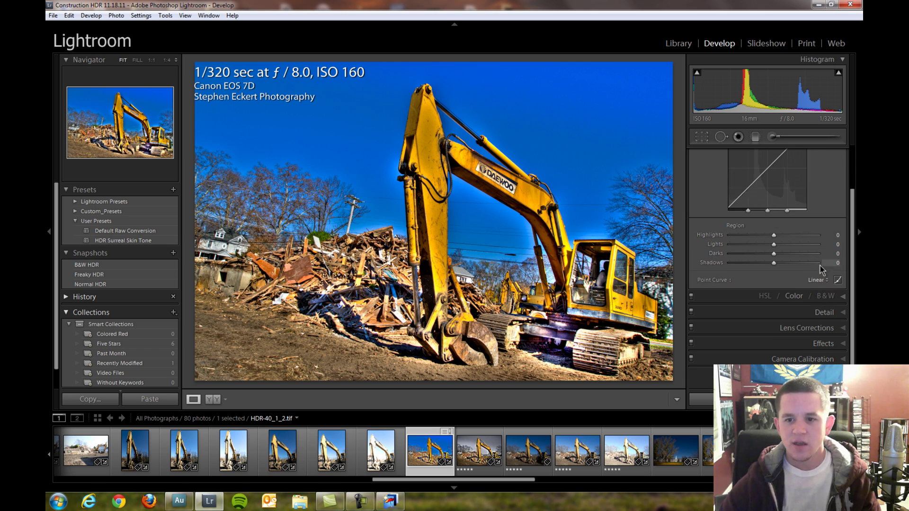
pyautogui.click(821, 283)
pyautogui.click(817, 292)
# - Enter trial region values: Highlights 20, Lights -5, Darks 10 and a Shadows value
pyautogui.click(835, 237)
pyautogui.write('20')
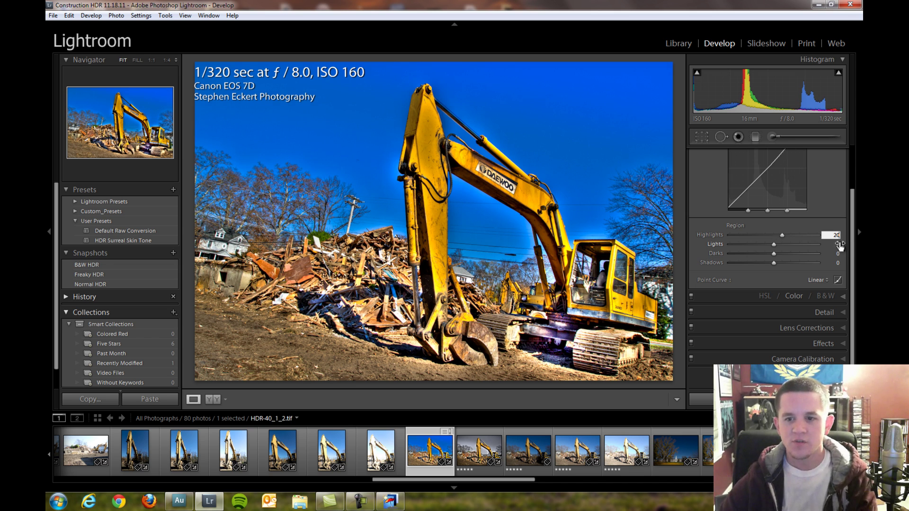
pyautogui.press('Tab')
pyautogui.write('-5')
pyautogui.press('Return')
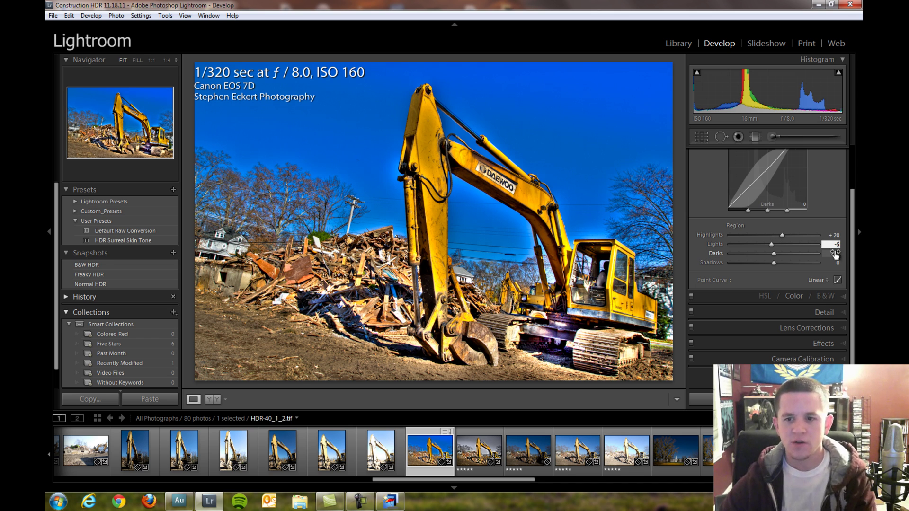
pyautogui.click(837, 254)
pyautogui.write('10')
pyautogui.press('Return')
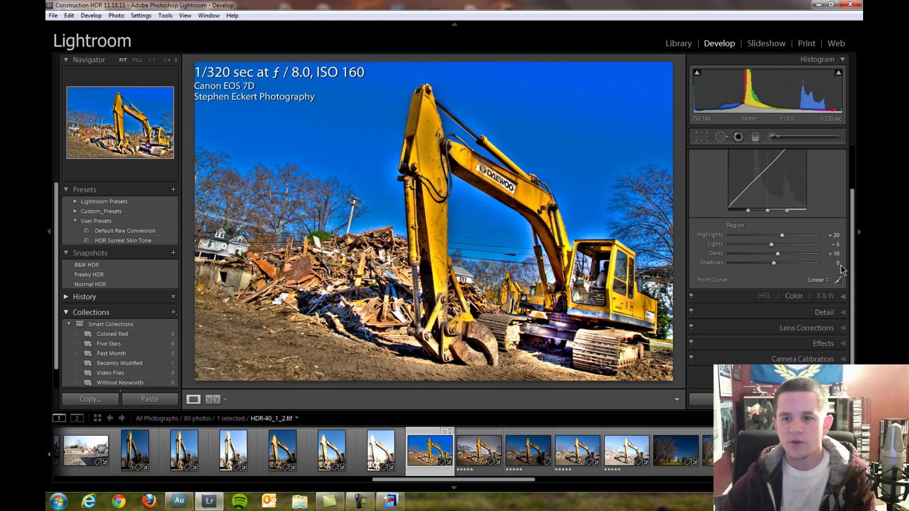
pyautogui.press('-')
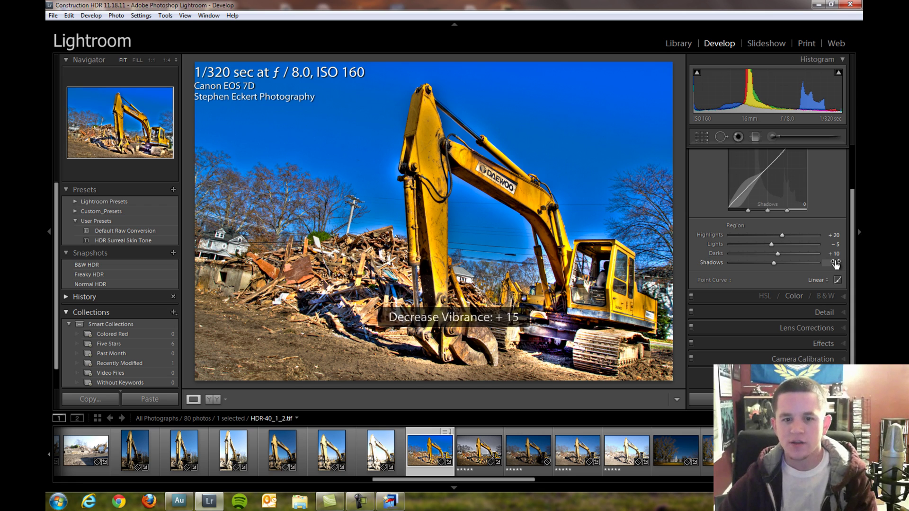
pyautogui.click(835, 263)
pyautogui.scroll(2, 831, 280)
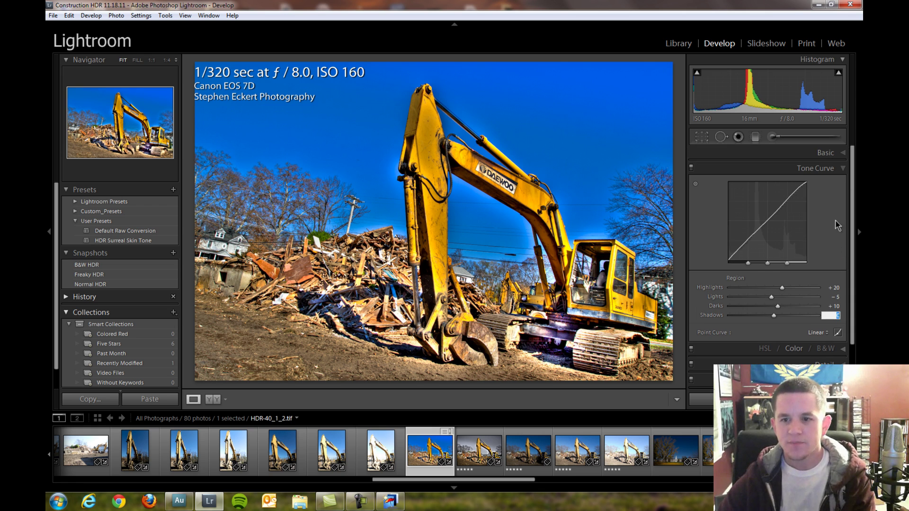
pyautogui.press('BackSpace')
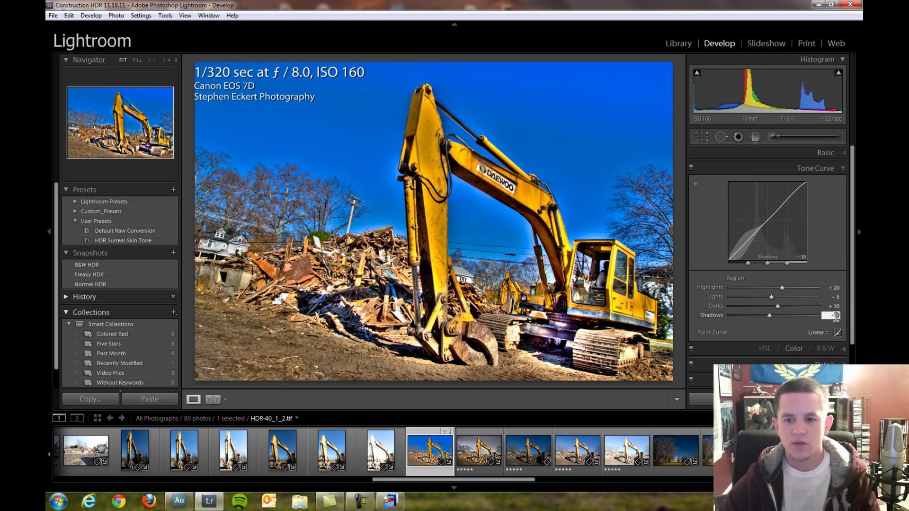
pyautogui.write('5')
# - Set the regions to Highlights 28, Lights -10, Darks 15 and Shadows -20
pyautogui.click(837, 288)
pyautogui.write('25')
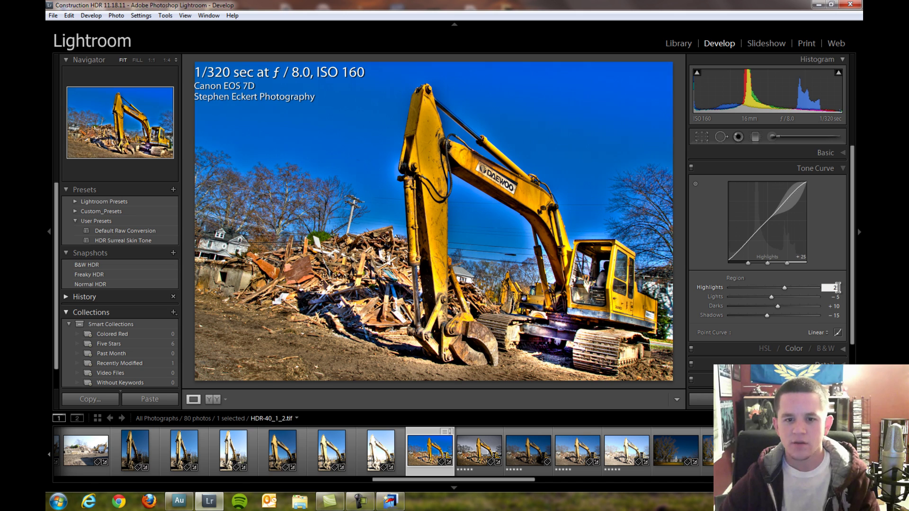
pyautogui.click(829, 297)
pyautogui.write('0-10')
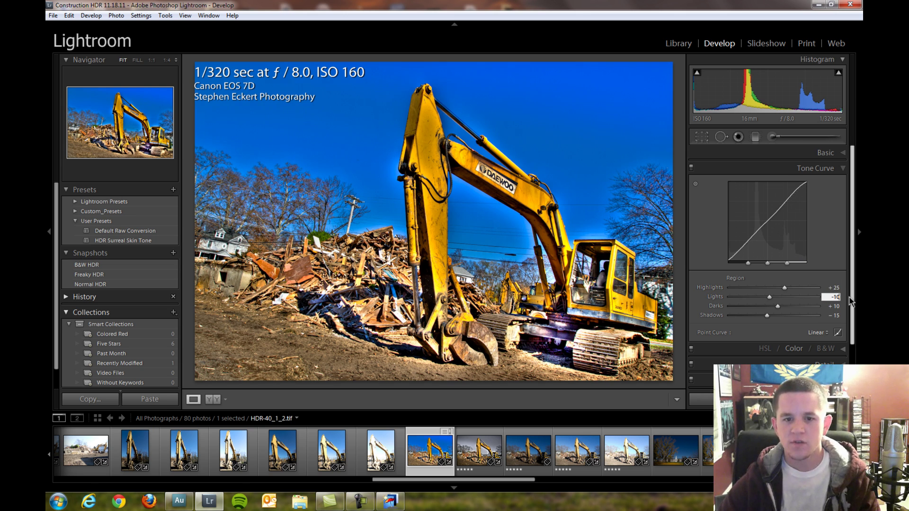
pyautogui.click(833, 306)
pyautogui.write('15')
pyautogui.click(835, 315)
pyautogui.write('-20')
pyautogui.click(835, 288)
pyautogui.write('28')
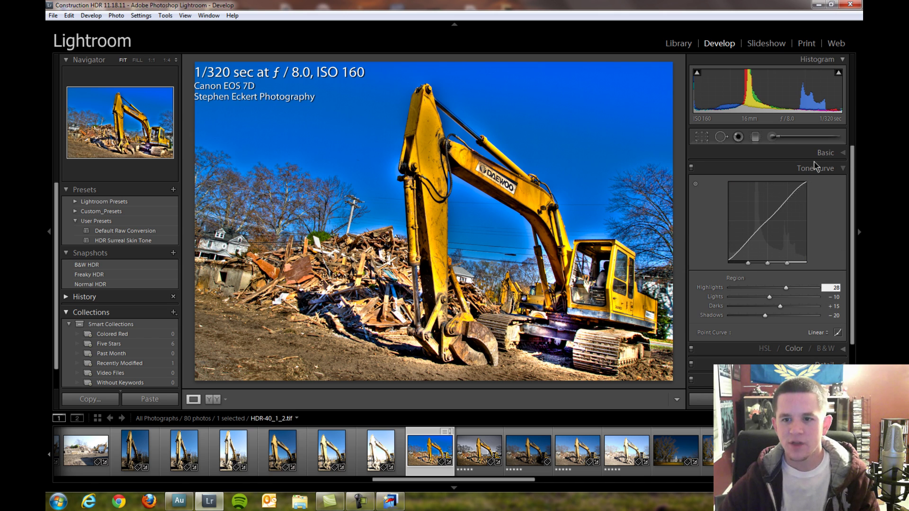
pyautogui.click(828, 153)
pyautogui.click(835, 318)
# - Enter Vibrance 20, then expand Detail with its preview centred on the DAEWOO logo
pyautogui.write('20')
pyautogui.scroll(-2, 836, 315)
pyautogui.click(823, 325)
pyautogui.click(836, 254)
pyautogui.press('Return')
pyautogui.click(697, 152)
pyautogui.moveTo(743, 177); pyautogui.dragTo(753, 224)
# - Set sharpening Amount 70, Radius 0.6, Detail 40 and Masking 70
pyautogui.click(835, 253)
pyautogui.write('70')
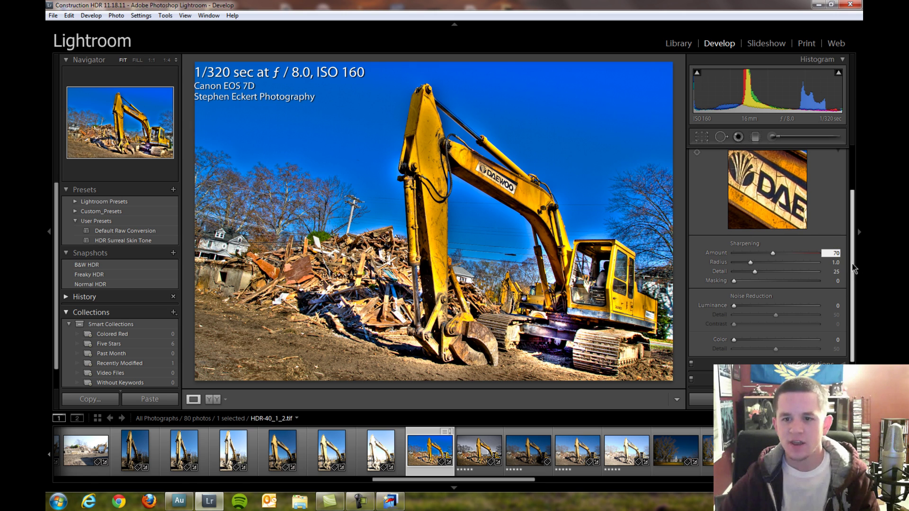
pyautogui.click(837, 263)
pyautogui.write('0.6')
pyautogui.press('Return')
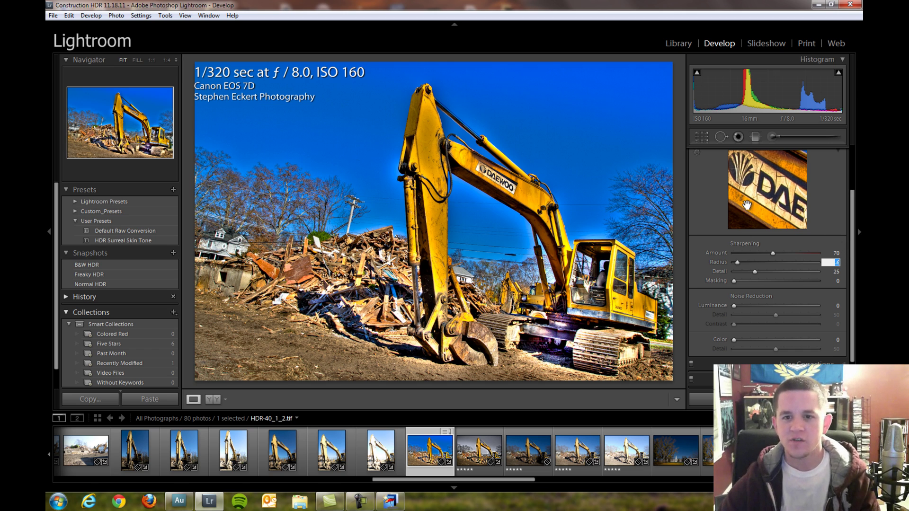
pyautogui.click(832, 271)
pyautogui.write('40')
pyautogui.press('Tab')
pyautogui.write('70')
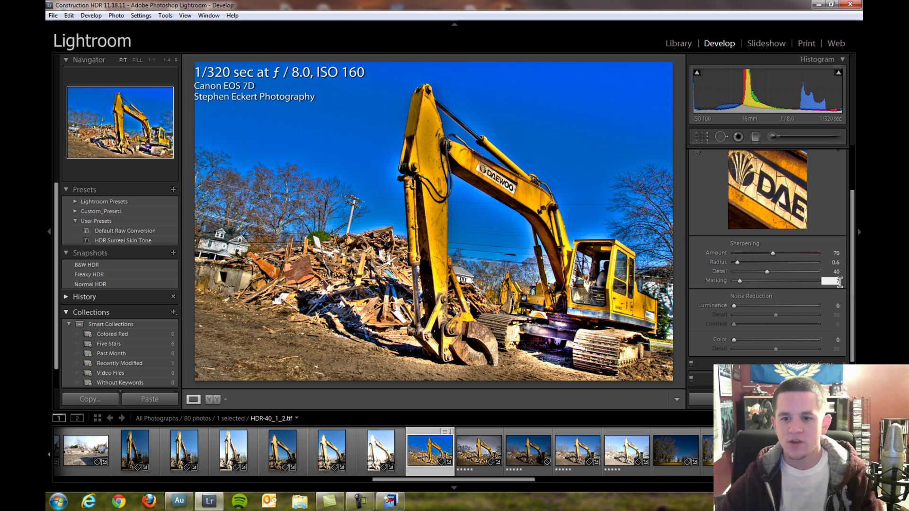
pyautogui.keyDown('alt'); pyautogui.click(792, 282); pyautogui.keyUp('alt')
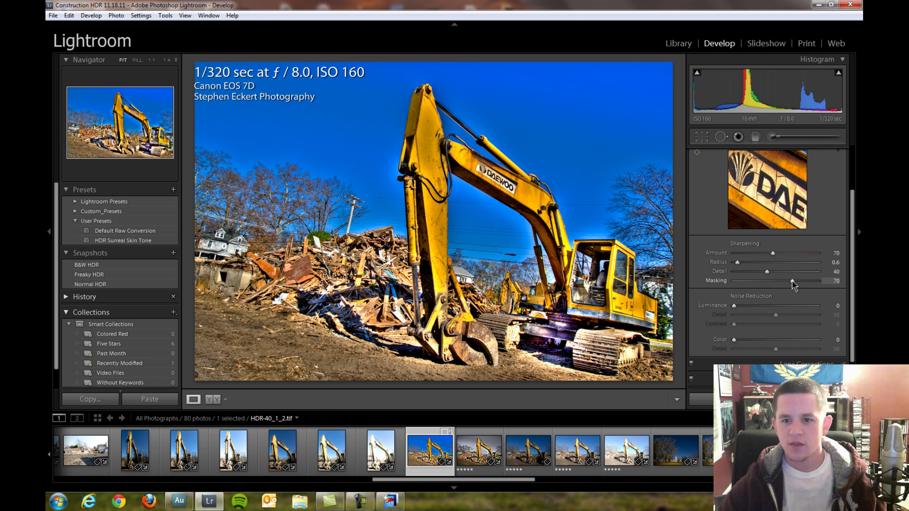
# - Raise sharpening Masking to 74 while previewing the mask with Alt
pyautogui.keyDown('alt'); pyautogui.moveTo(792, 281); pyautogui.dragTo(796, 281); pyautogui.keyUp('alt')
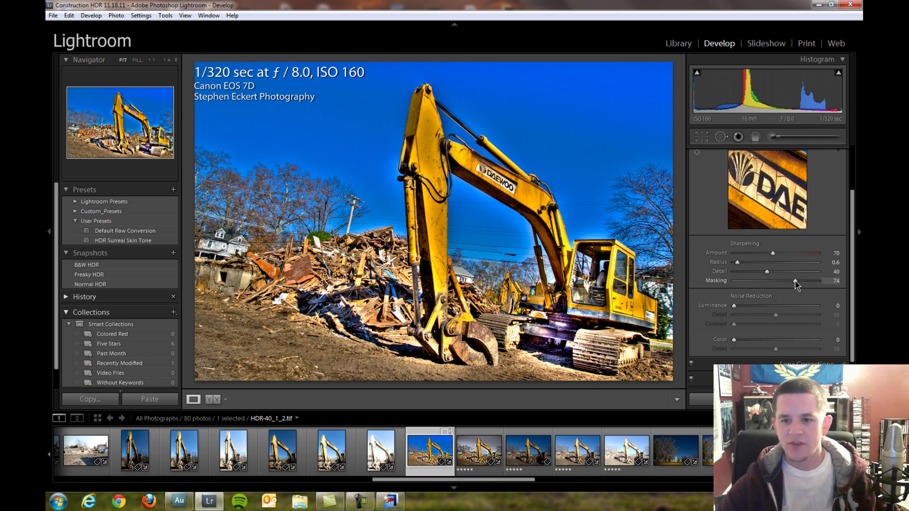
pyautogui.press('alt')
pyautogui.keyDown('alt'); pyautogui.moveTo(795, 281); pyautogui.dragTo(796, 282); pyautogui.keyUp('alt')
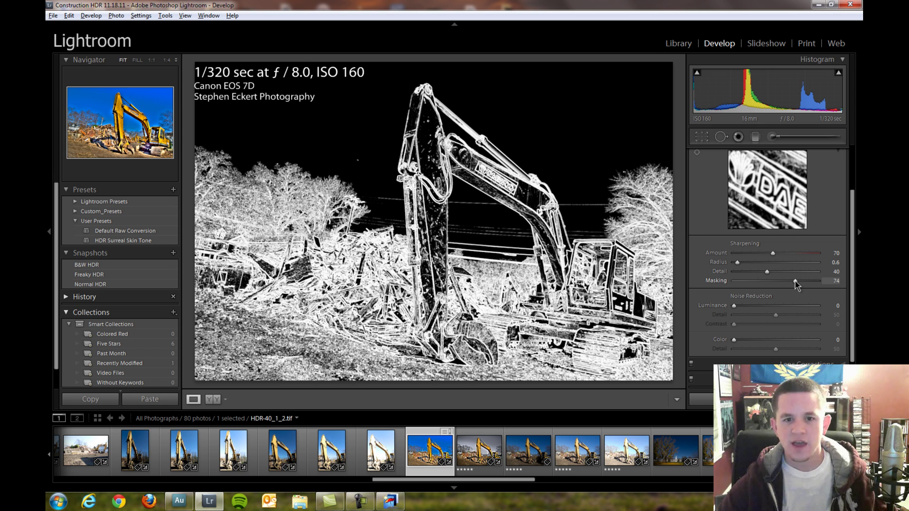
pyautogui.keyDown('alt'); pyautogui.moveTo(796, 283); pyautogui.dragTo(799, 285); pyautogui.keyUp('alt')
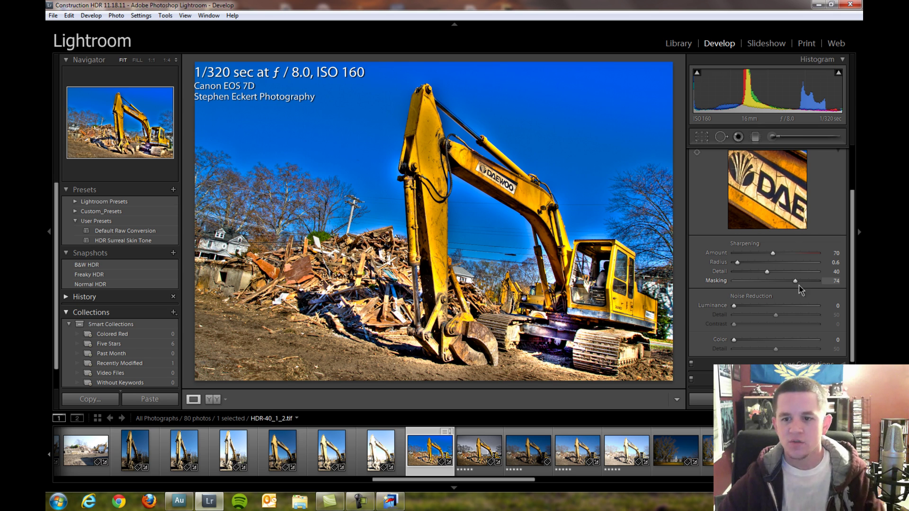
# - Set noise reduction Luminance 5, Detail 80, Contrast 70, Color 10 and Color Detail 80
pyautogui.click(835, 305)
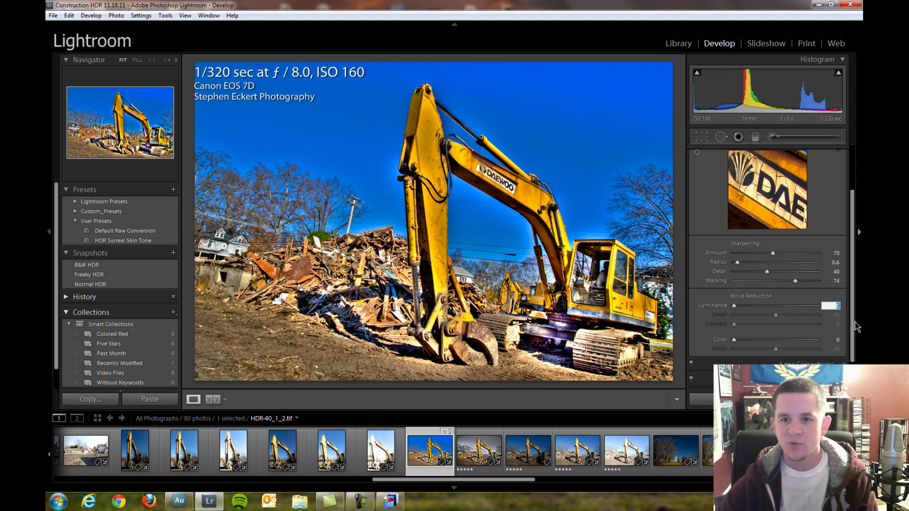
pyautogui.write('5')
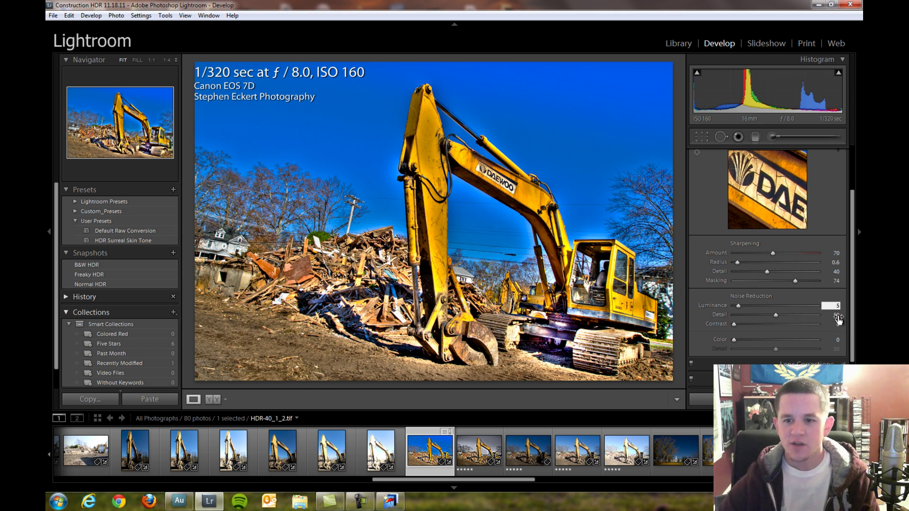
pyautogui.press('Tab')
pyautogui.scroll(-1, 837, 293)
pyautogui.scroll(-1, 837, 279)
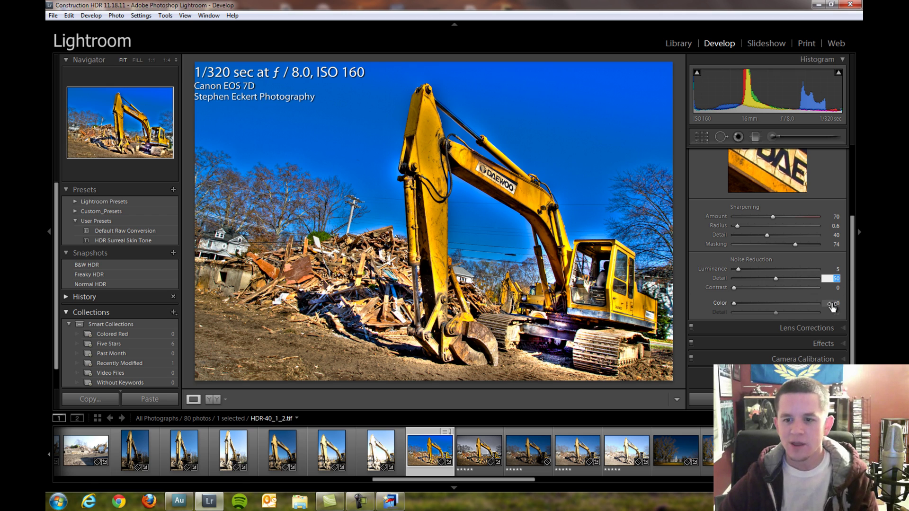
pyautogui.write('80')
pyautogui.press('Return')
pyautogui.click(838, 288)
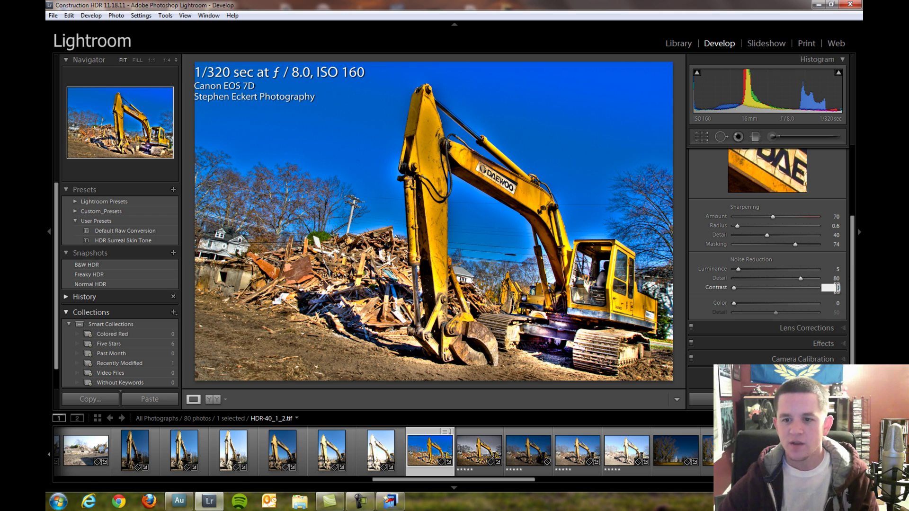
pyautogui.press('Tab')
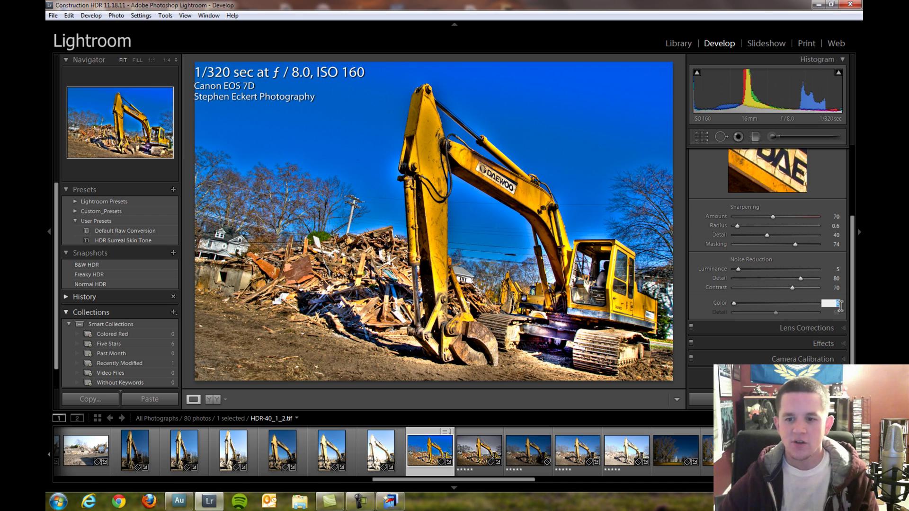
pyautogui.write('10')
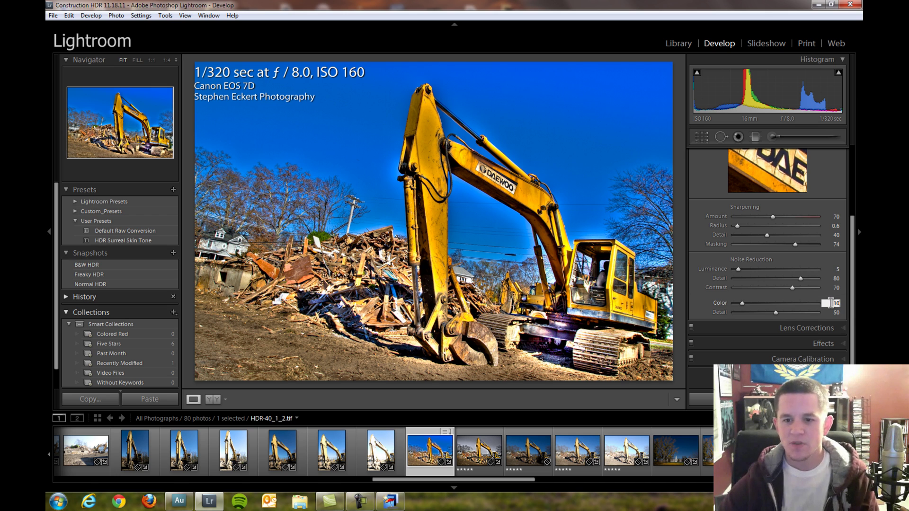
pyautogui.press('Tab')
pyautogui.write('80')
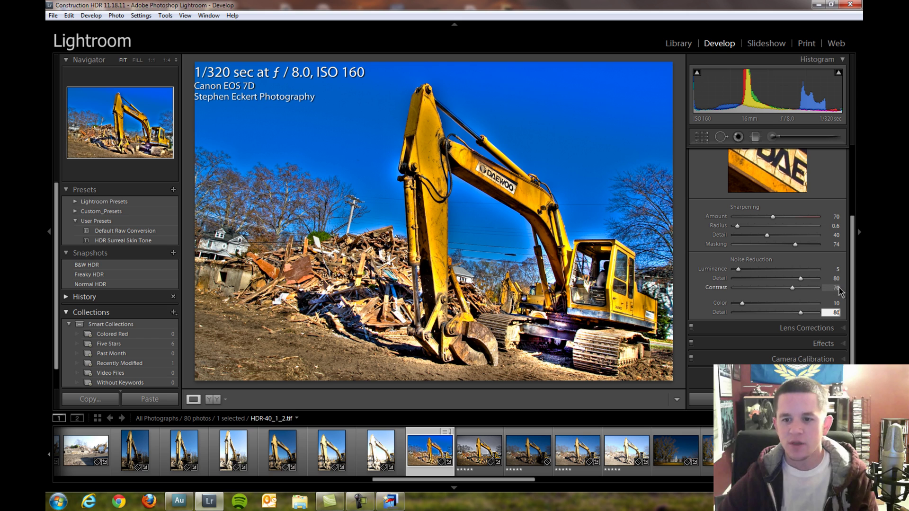
pyautogui.press('Return')
# - Check Lens Corrections, then give the post-crop vignette Highlight Priority style and Amount -10
pyautogui.click(828, 327)
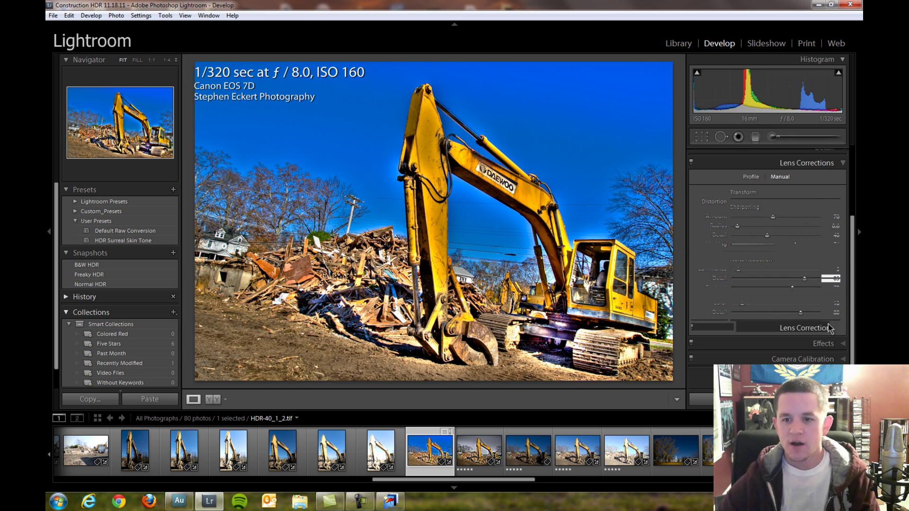
pyautogui.click(751, 177)
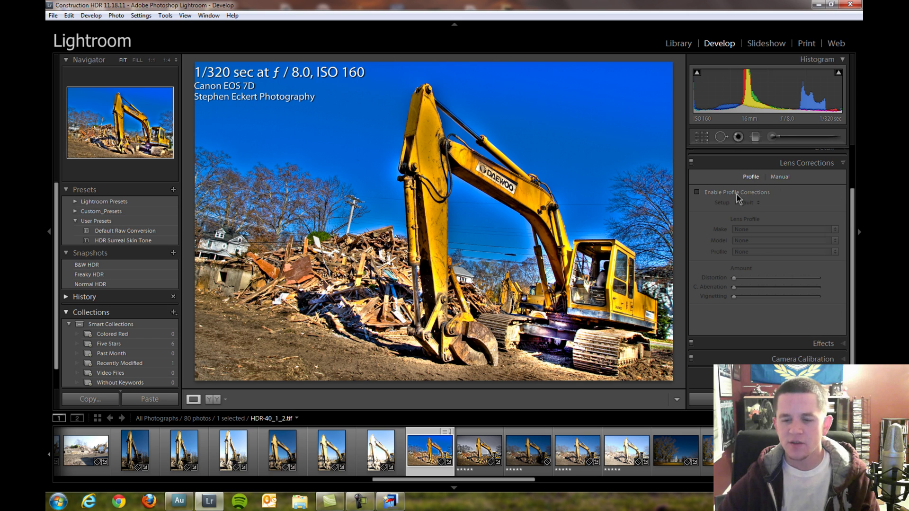
pyautogui.click(829, 346)
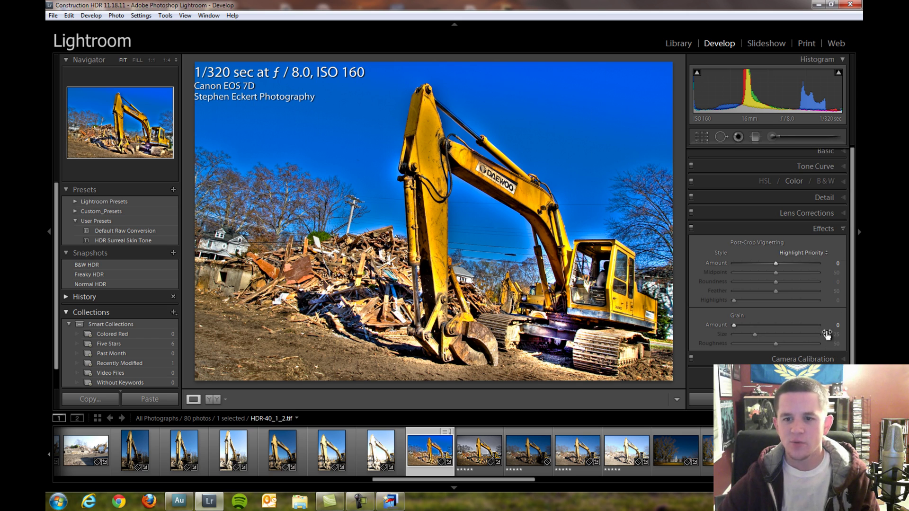
pyautogui.click(800, 253)
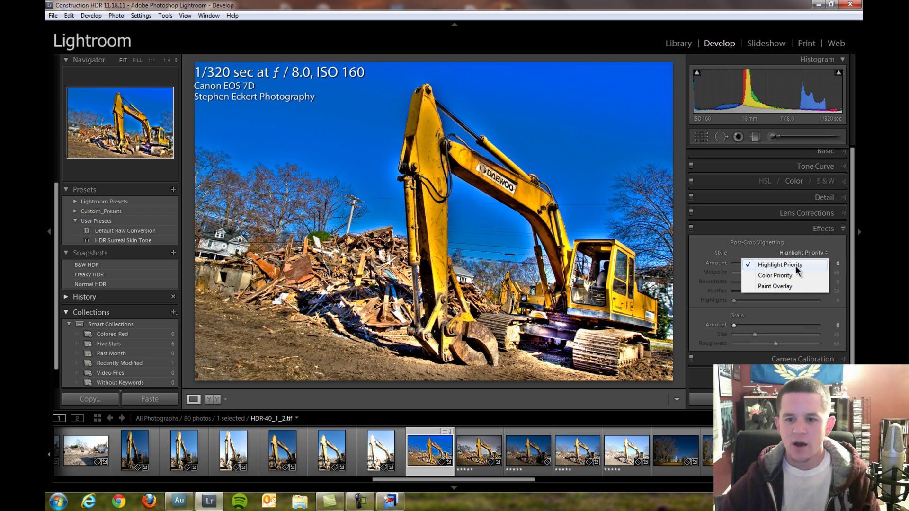
pyautogui.click(796, 266)
pyautogui.click(835, 263)
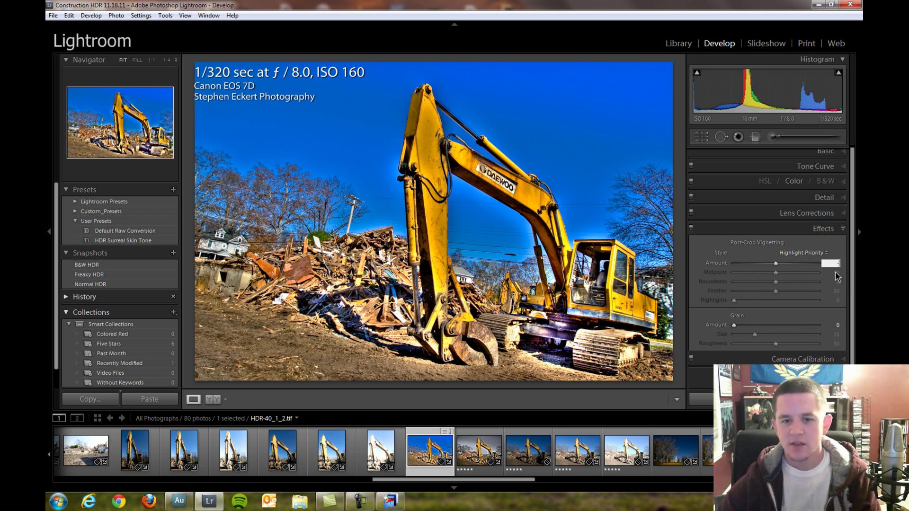
pyautogui.write('-10')
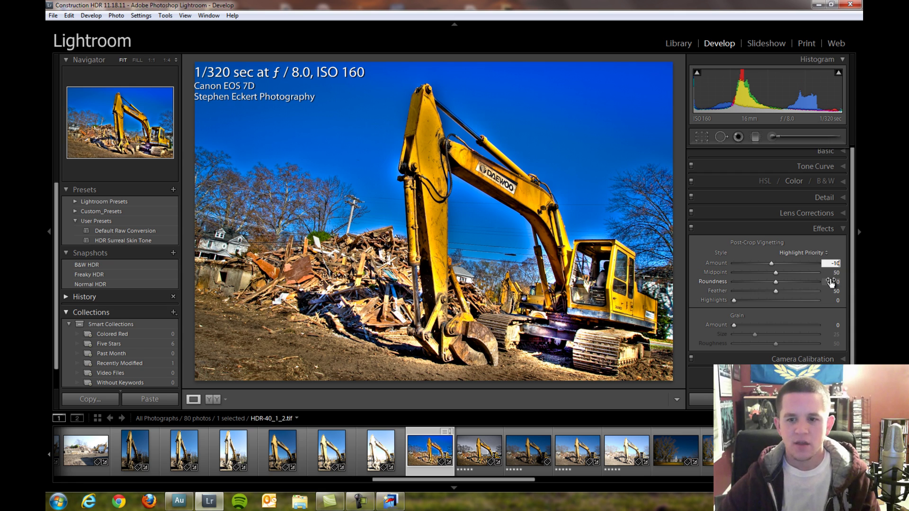
pyautogui.press('Tab')
pyautogui.press('Tab')
pyautogui.press('Tab')
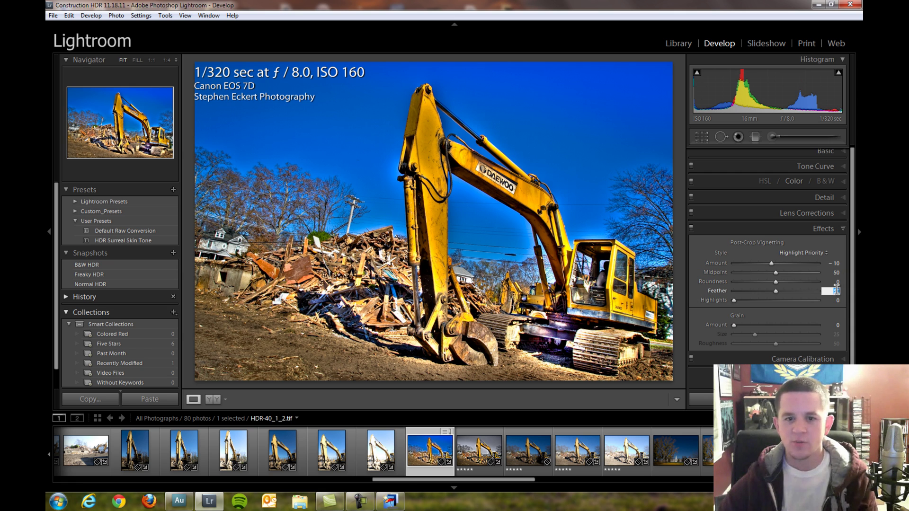
# - Set vignette Feather 80, boost Magenta saturation to +87, then return it to 0
pyautogui.write('80')
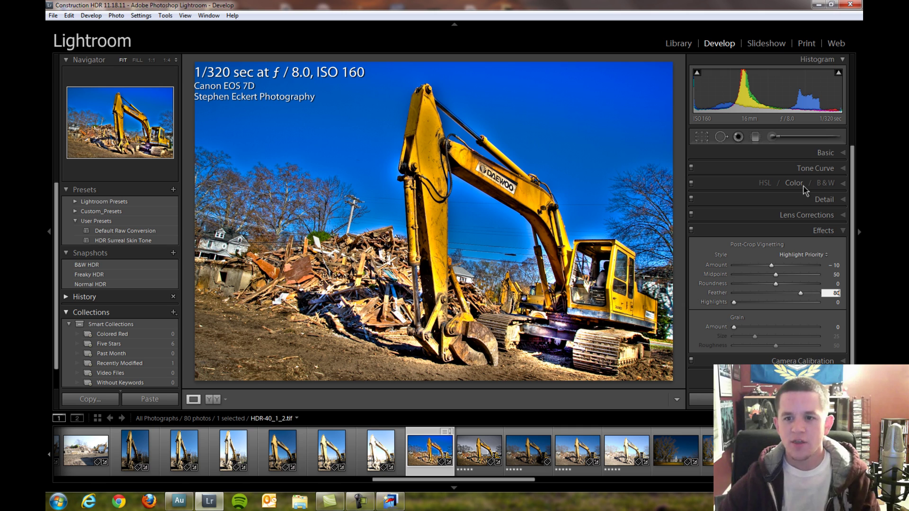
pyautogui.click(803, 185)
pyautogui.moveTo(775, 232); pyautogui.dragTo(814, 242)
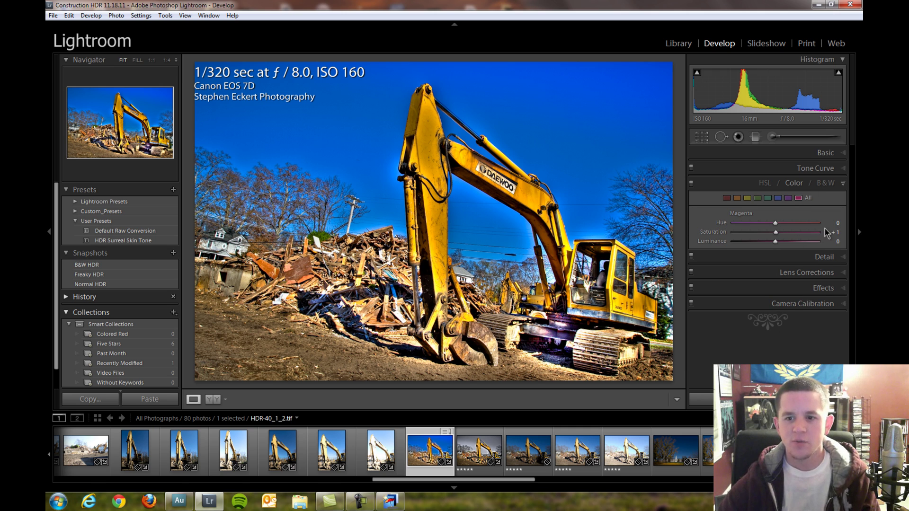
pyautogui.click(830, 231)
pyautogui.write('0')
pyautogui.click(832, 155)
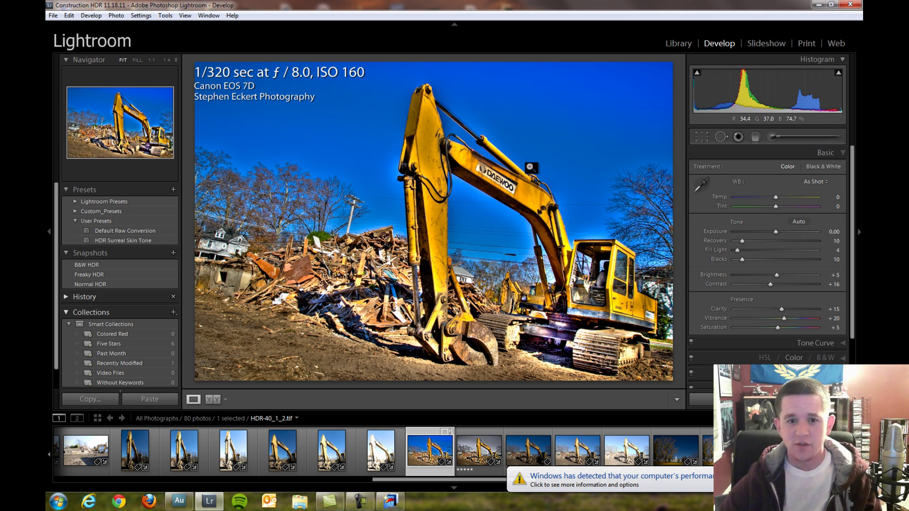
# - Compare the Normal HDR and Freaky HDR snapshots, inspect HSL Blue, then apply B&W HDR
pyautogui.click(136, 286)
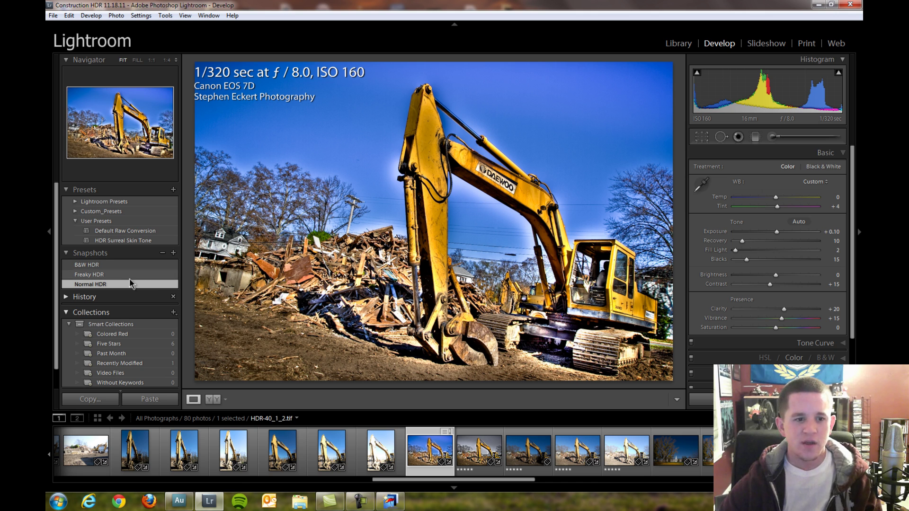
pyautogui.click(129, 275)
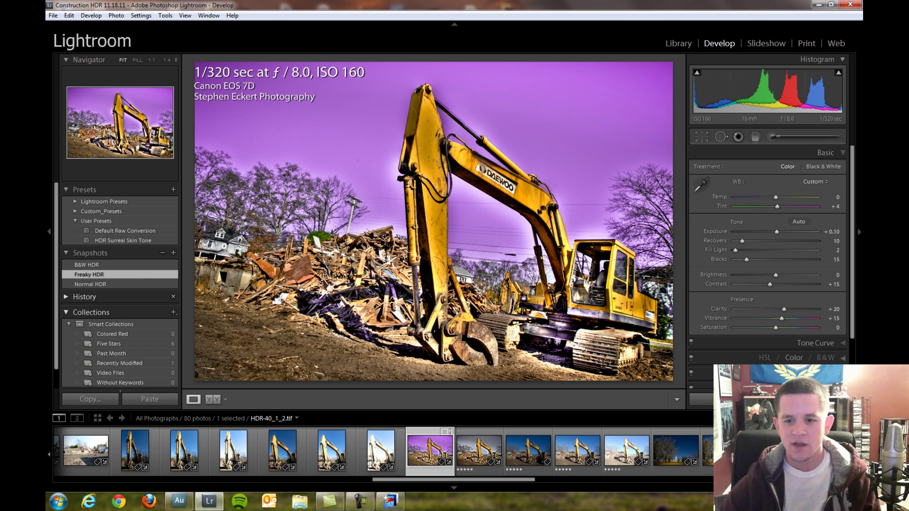
pyautogui.click(794, 359)
pyautogui.click(777, 198)
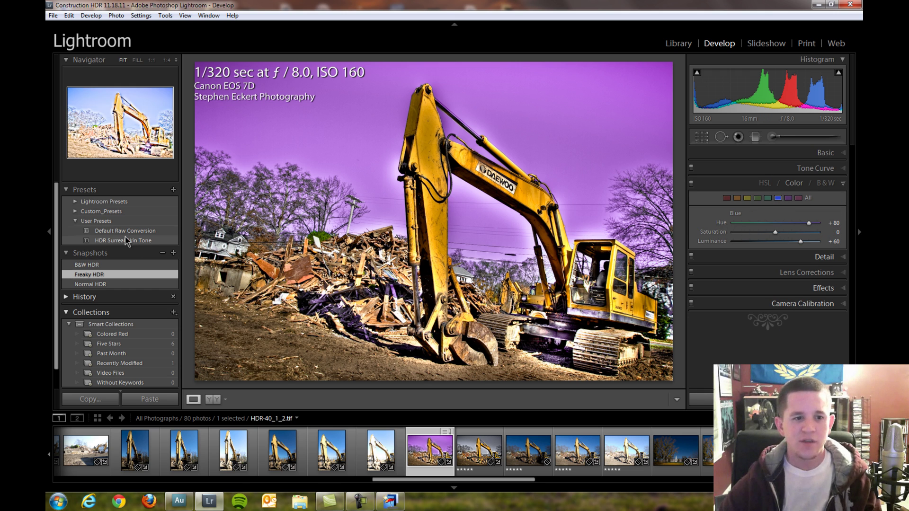
pyautogui.click(111, 266)
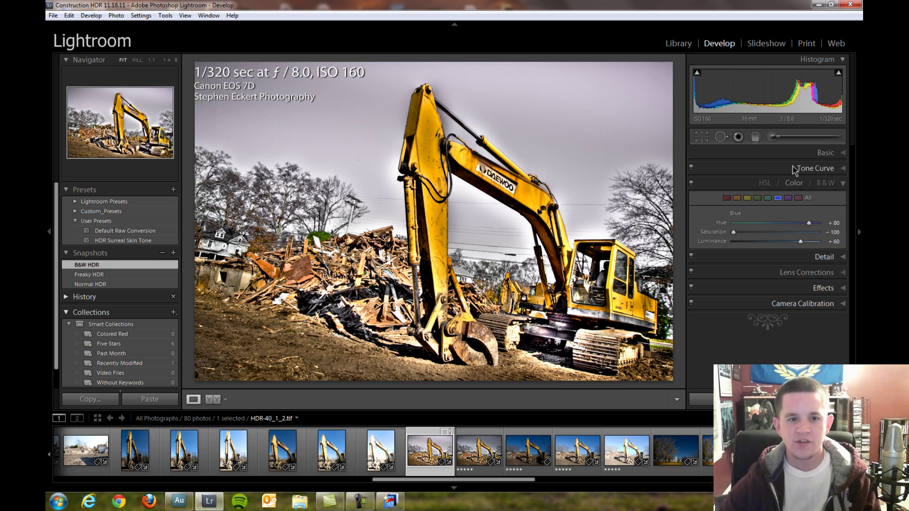
pyautogui.click(244, 232)
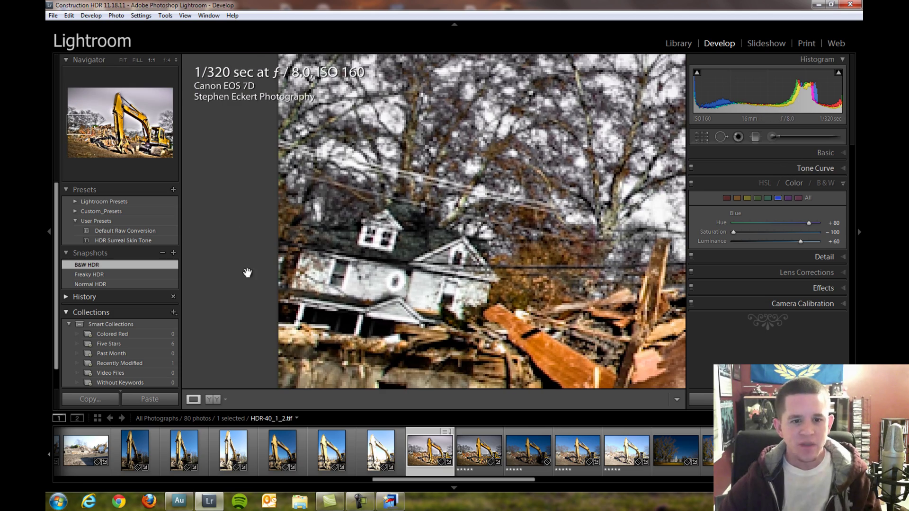
pyautogui.moveTo(260, 287); pyautogui.dragTo(331, 118)
pyautogui.moveTo(327, 331); pyautogui.dragTo(312, 213)
pyautogui.moveTo(313, 360); pyautogui.dragTo(304, 265)
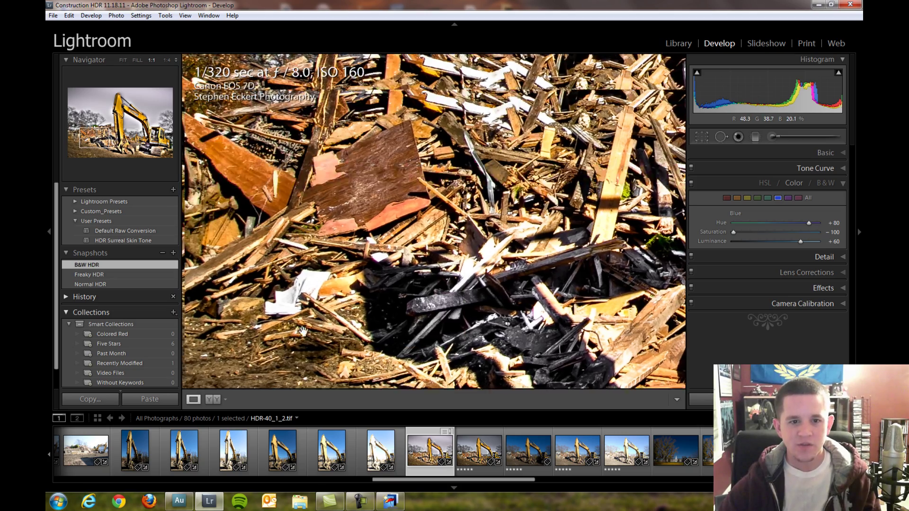
pyautogui.moveTo(303, 354); pyautogui.dragTo(189, 265)
pyautogui.moveTo(458, 190); pyautogui.dragTo(435, 109)
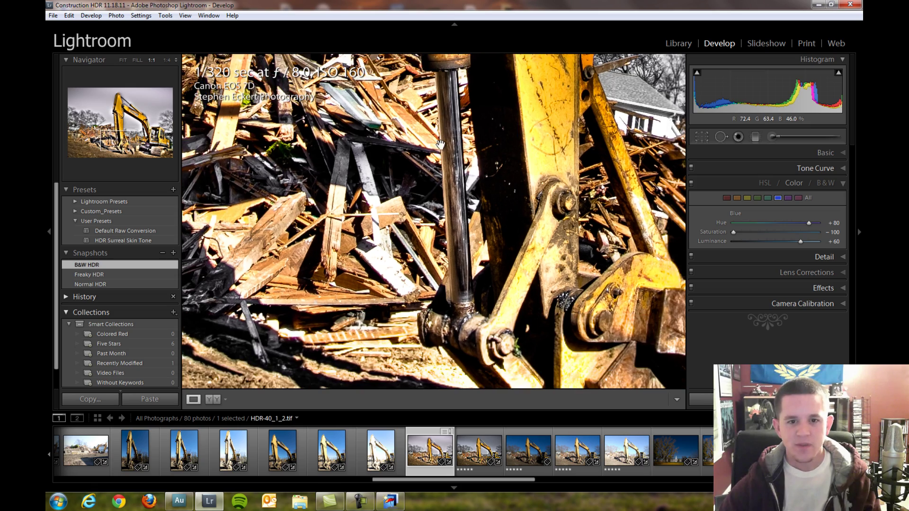
pyautogui.moveTo(426, 199); pyautogui.dragTo(374, 164)
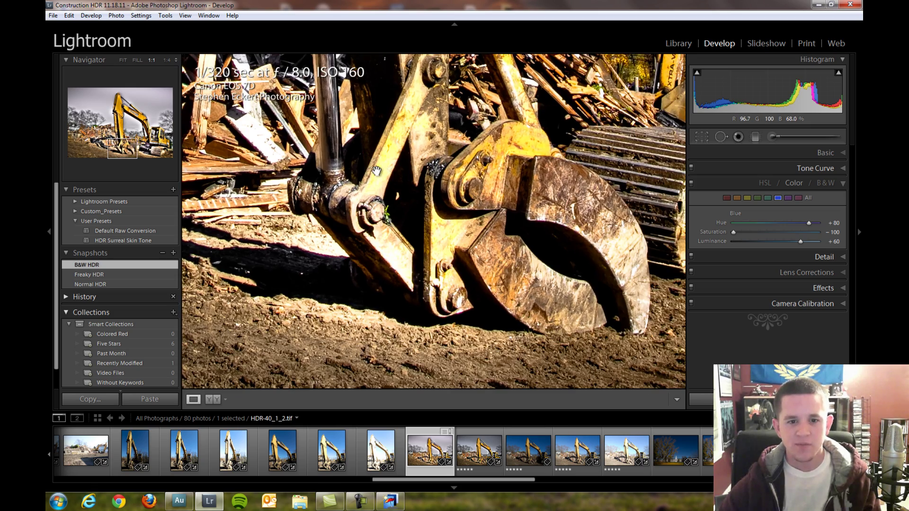
pyautogui.click(467, 192)
pyautogui.click(618, 282)
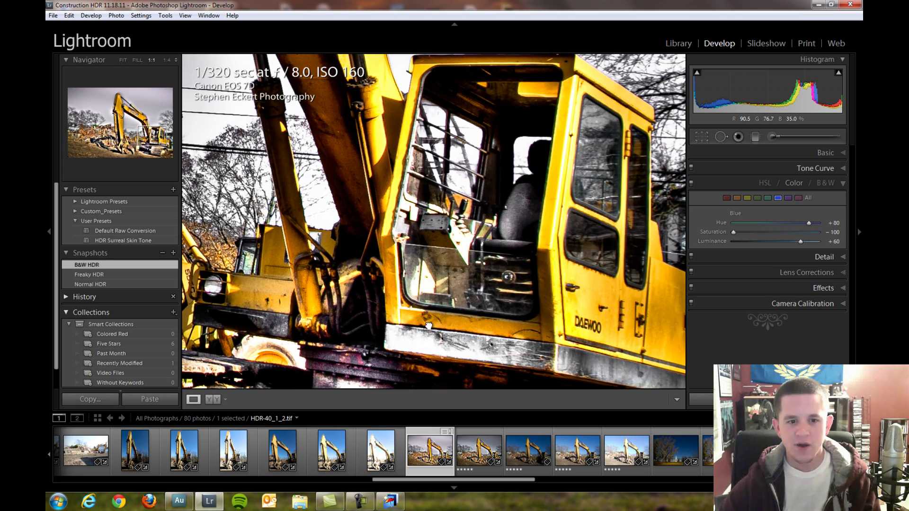
pyautogui.moveTo(429, 326); pyautogui.dragTo(552, 124)
pyautogui.click(495, 111)
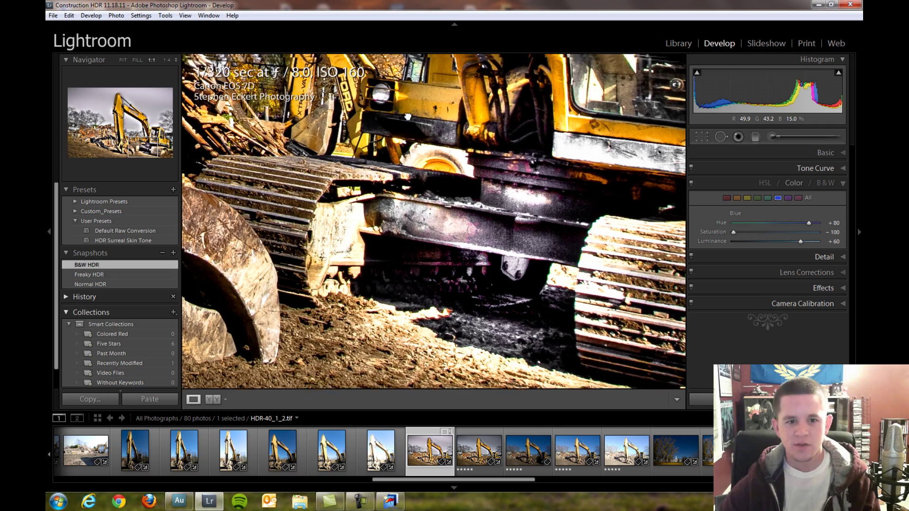
pyautogui.click(460, 273)
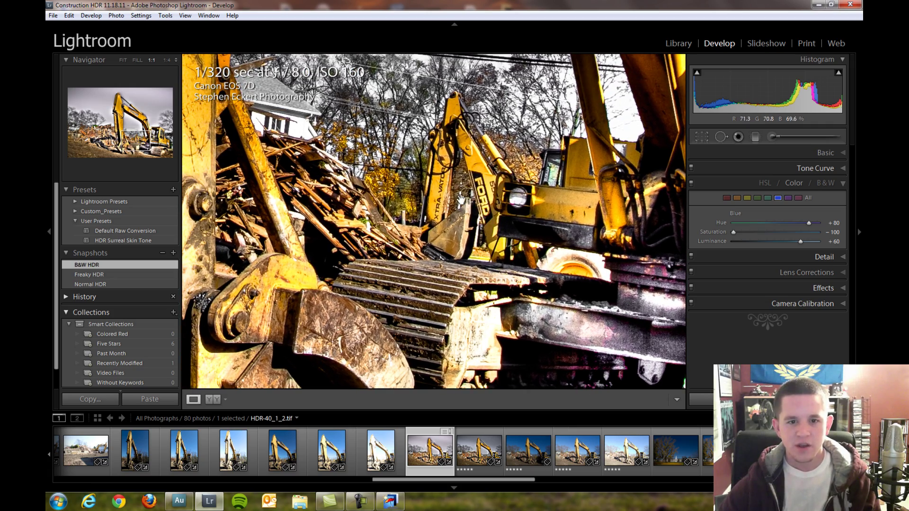
pyautogui.click(490, 198)
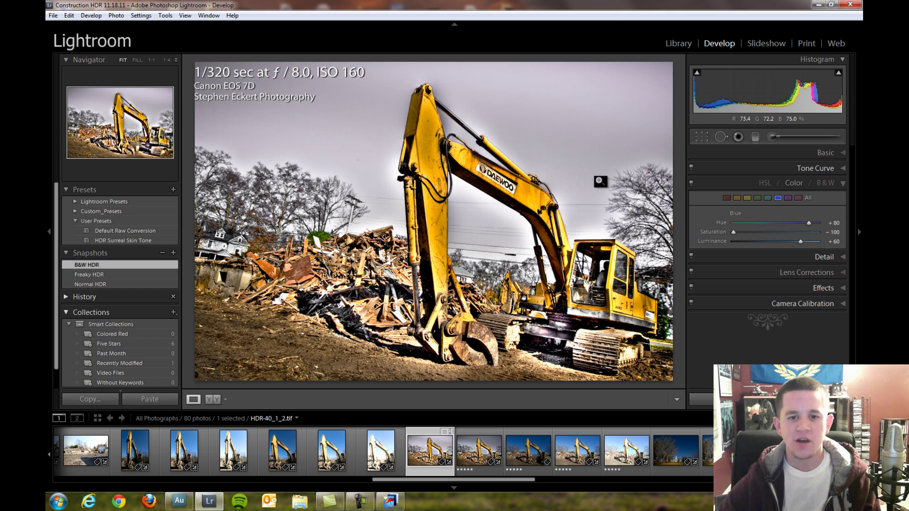
pyautogui.rightClick(429, 447)
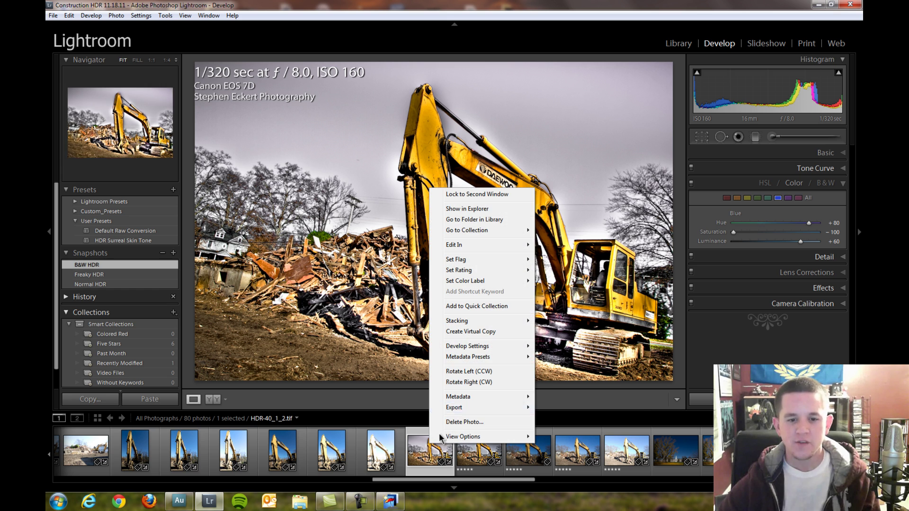
pyautogui.moveTo(456, 408)
pyautogui.click(551, 222)
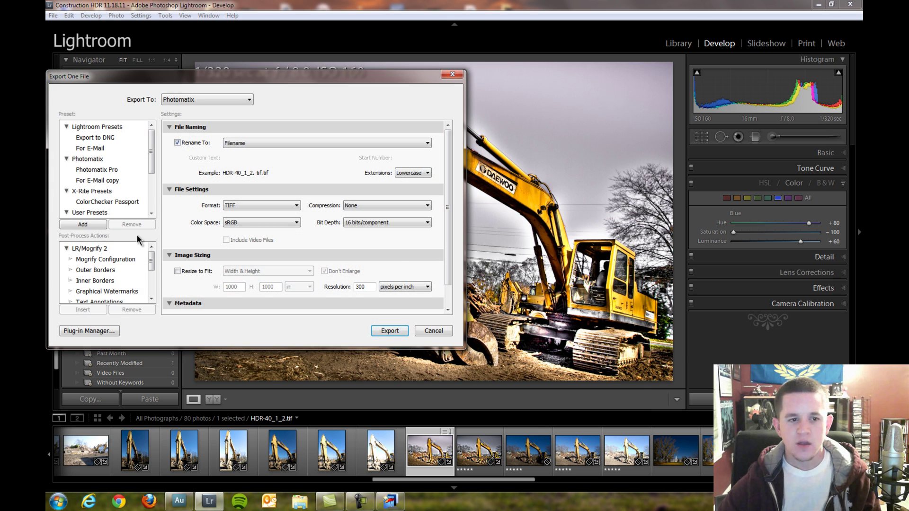
pyautogui.moveTo(153, 156); pyautogui.dragTo(153, 191)
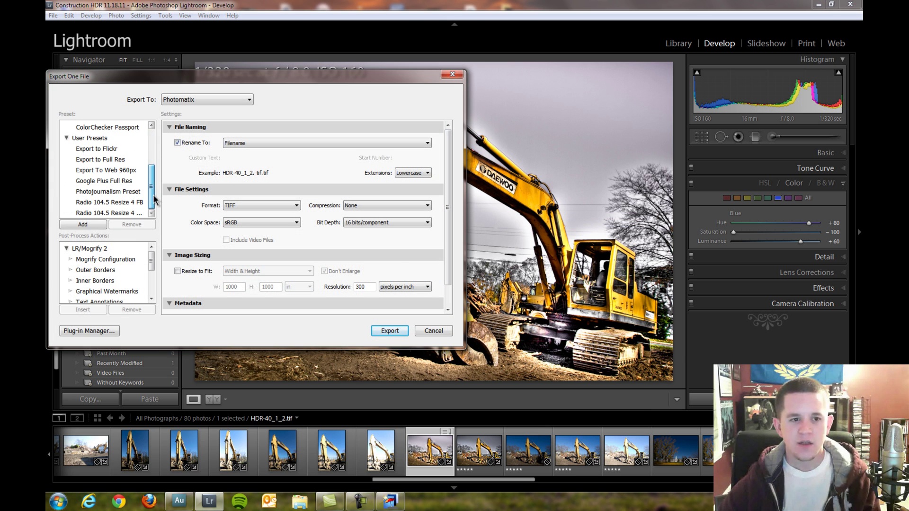
pyautogui.click(433, 331)
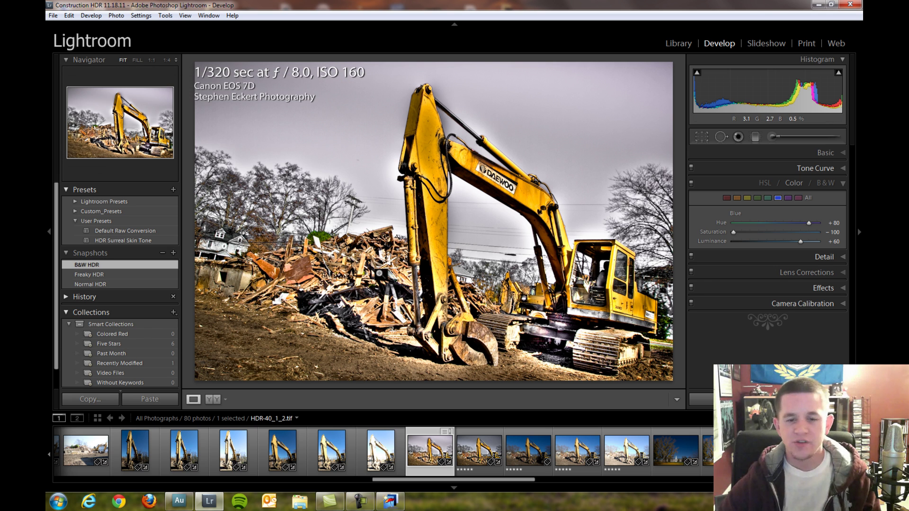